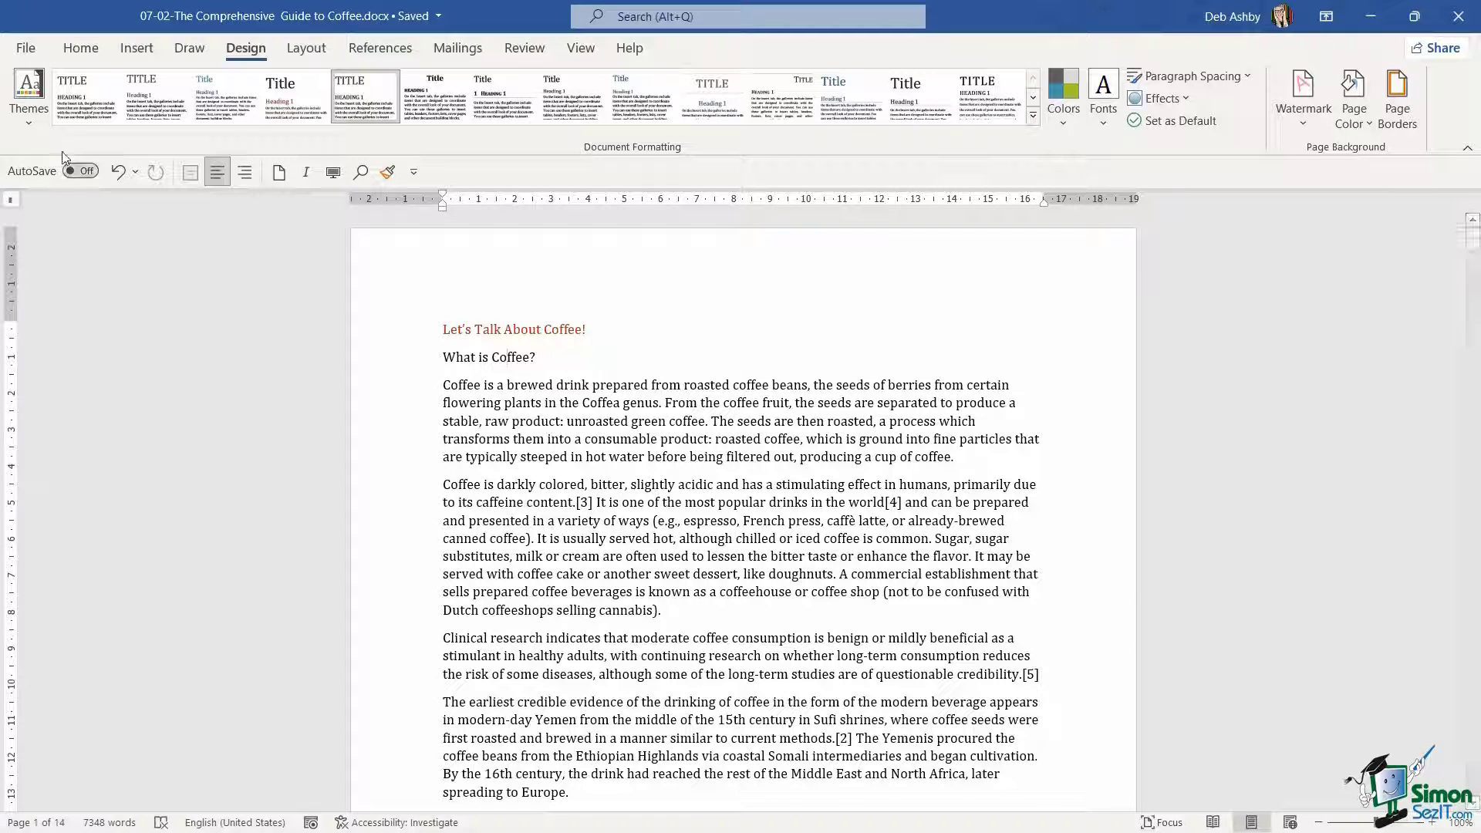
- Browse the theme gallery without changing it, then start a new custom theme colour set
{"action": "left_click", "coordinate": [33, 119]}
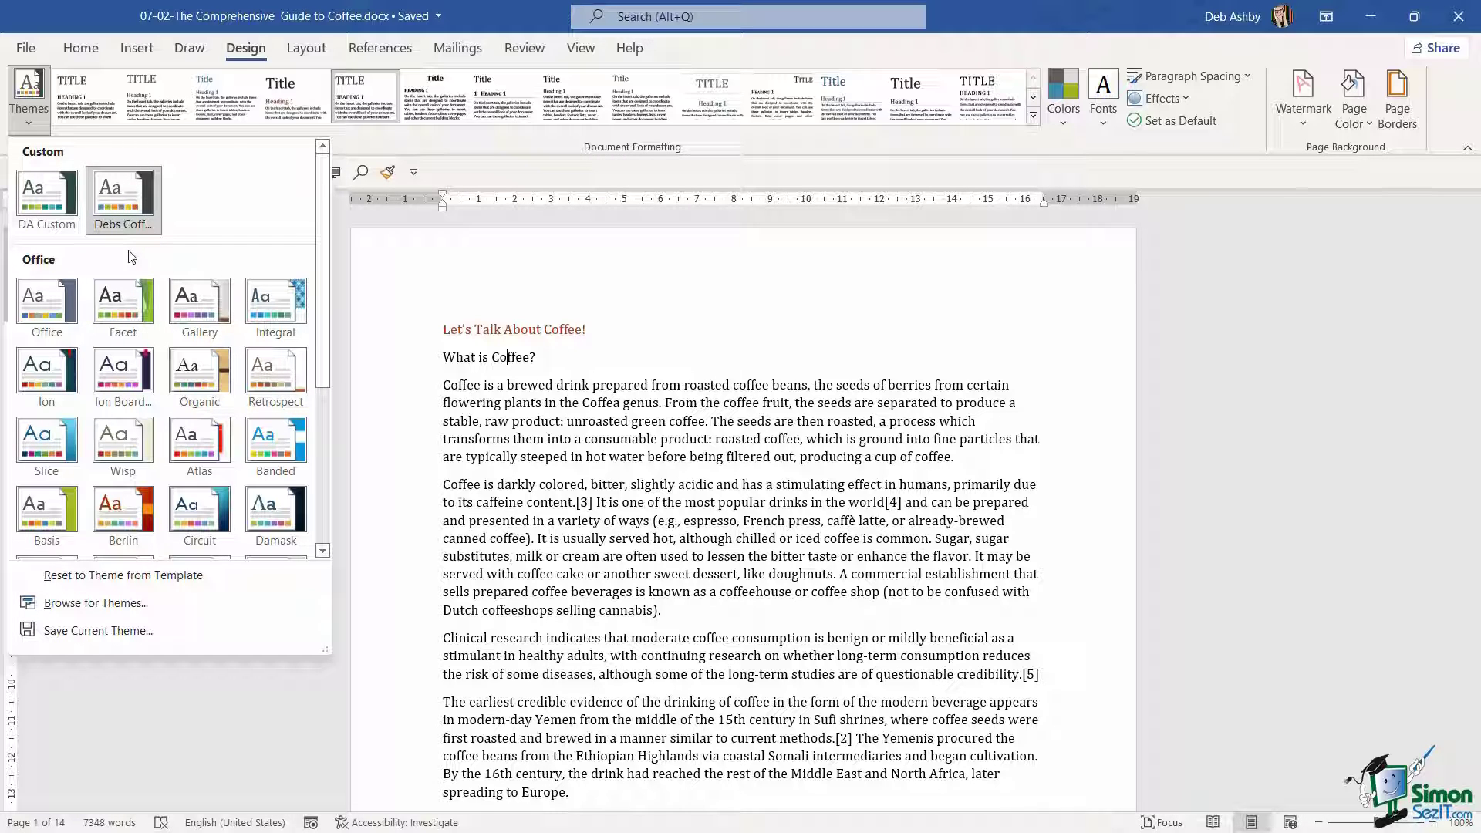
{"action": "left_click", "coordinate": [447, 330]}
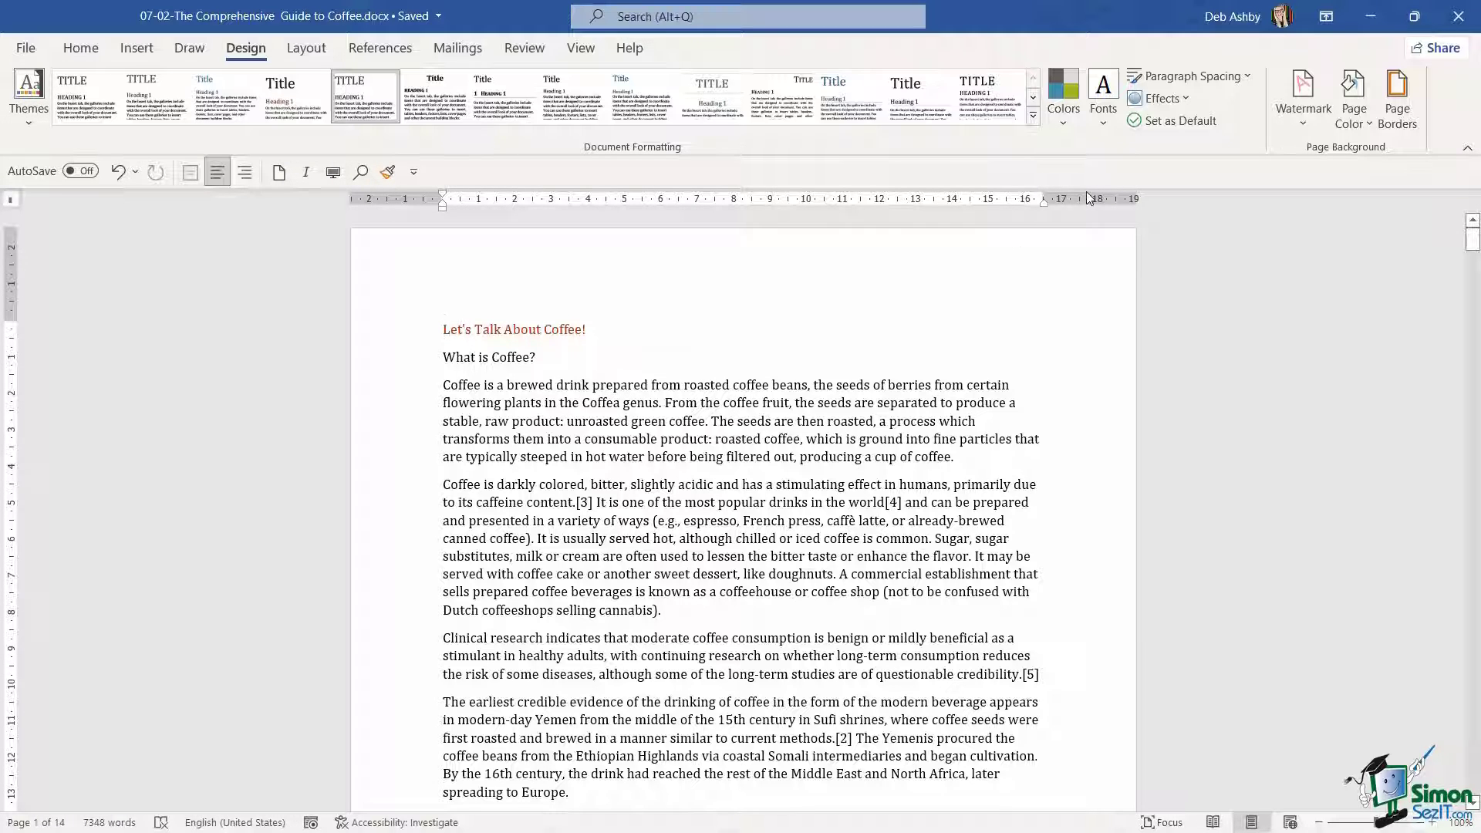
{"action": "left_click", "coordinate": [1063, 122]}
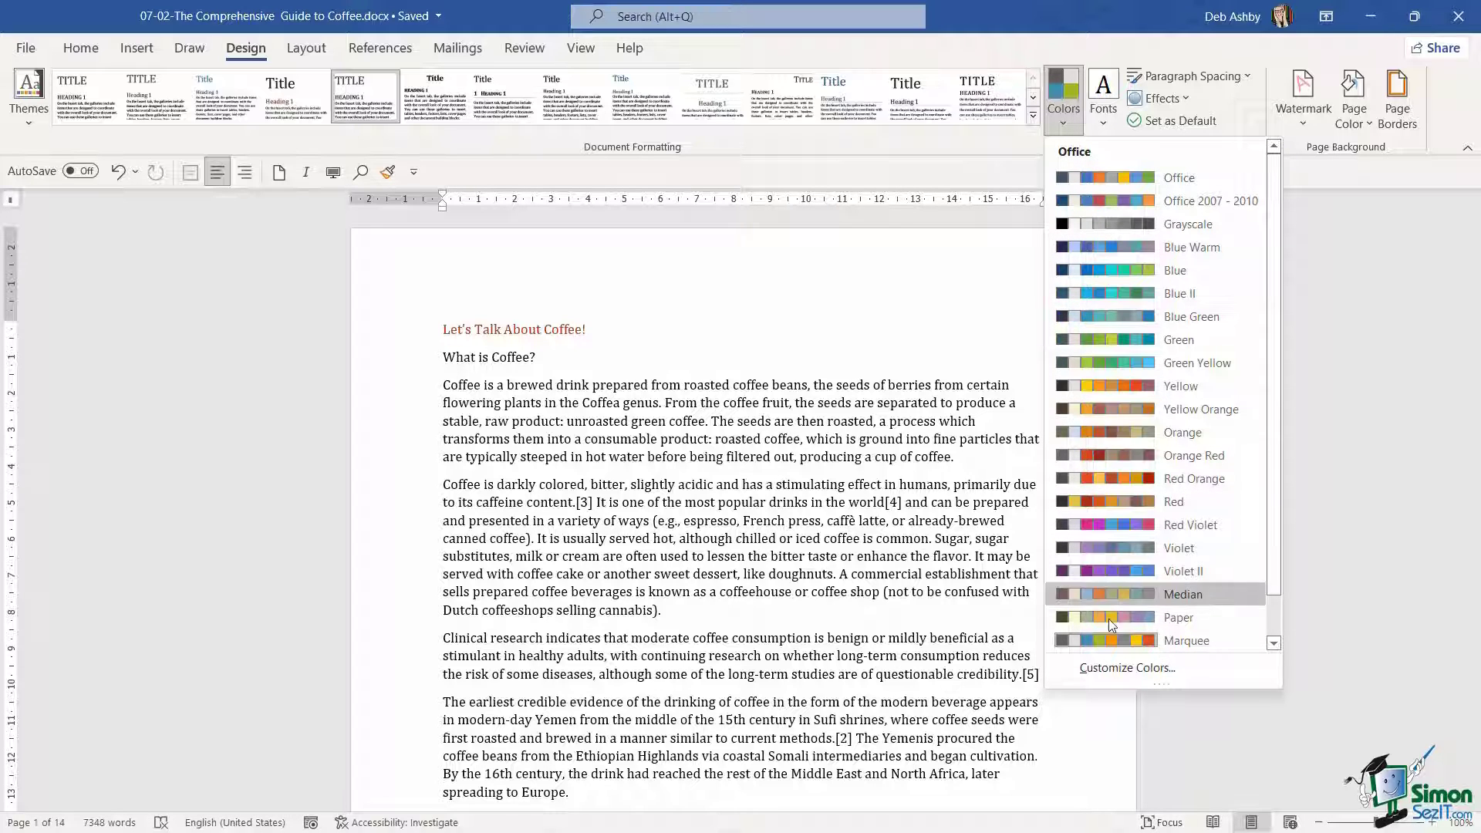
{"action": "left_click_drag", "start_coordinate": [1279, 492], "coordinate": [1279, 580]}
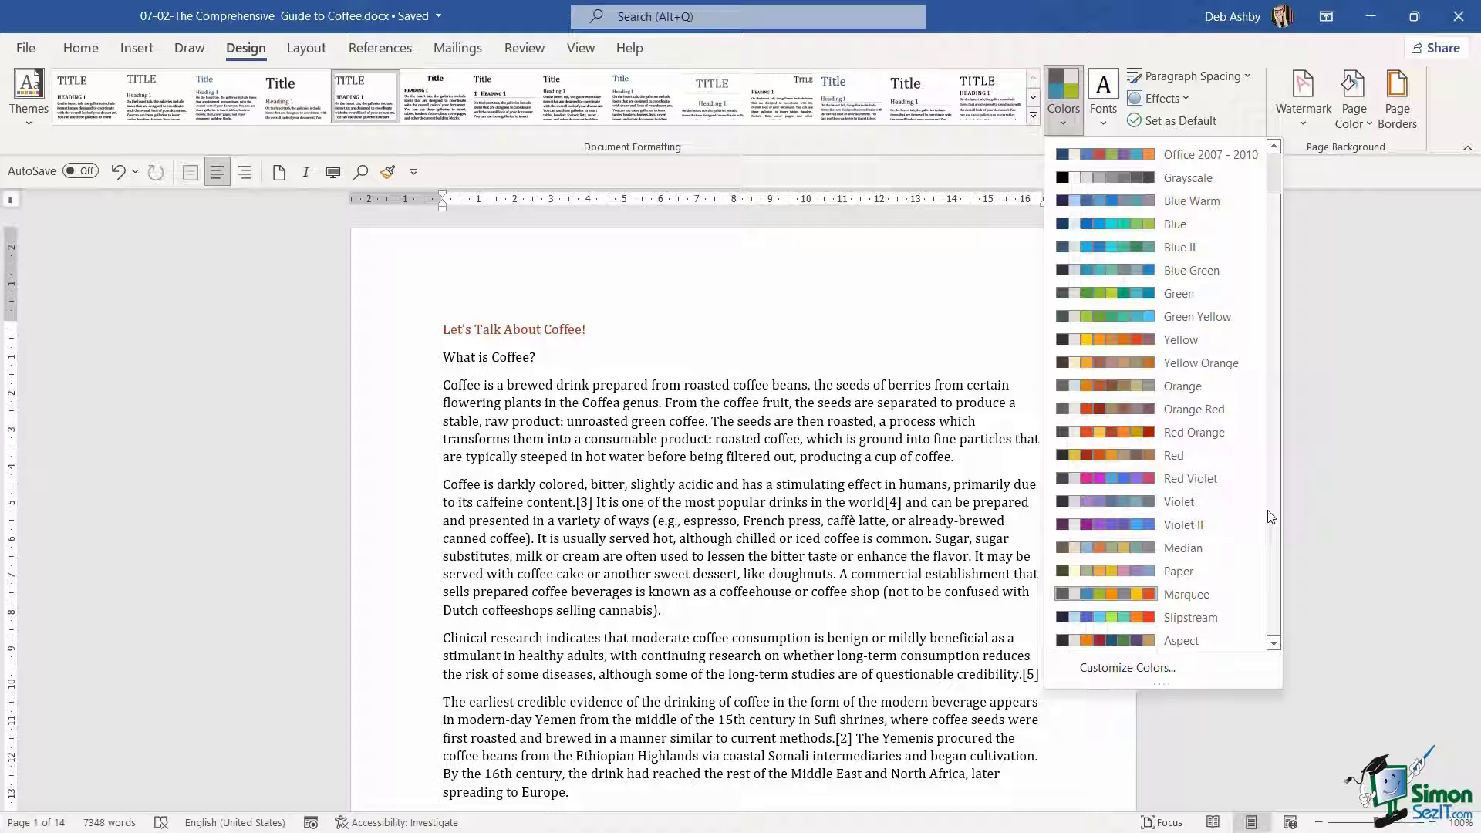
{"action": "left_click", "coordinate": [1131, 667]}
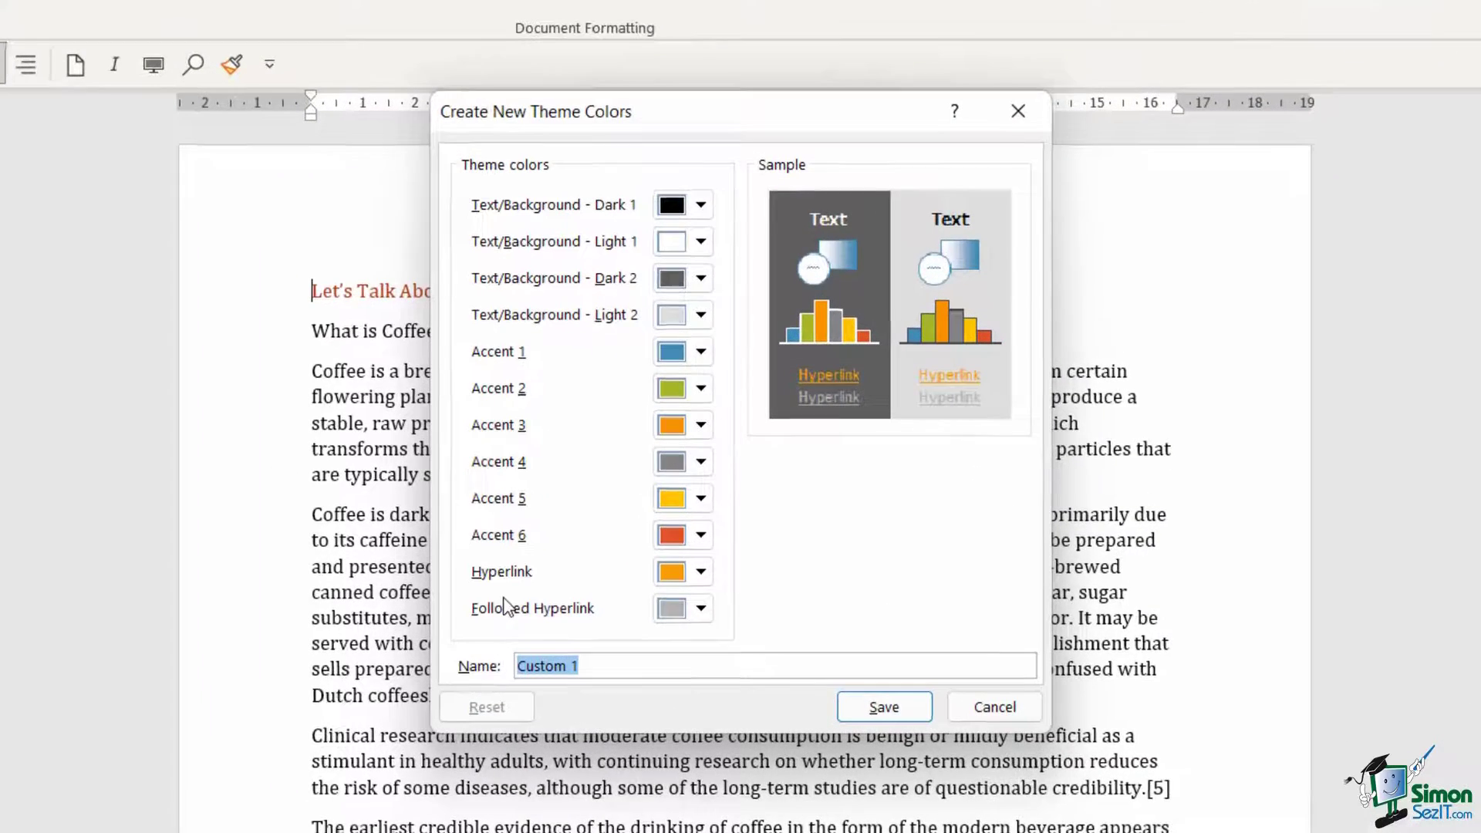
- Set Accent 1 to standard red in the new colour set
{"action": "left_click", "coordinate": [701, 352]}
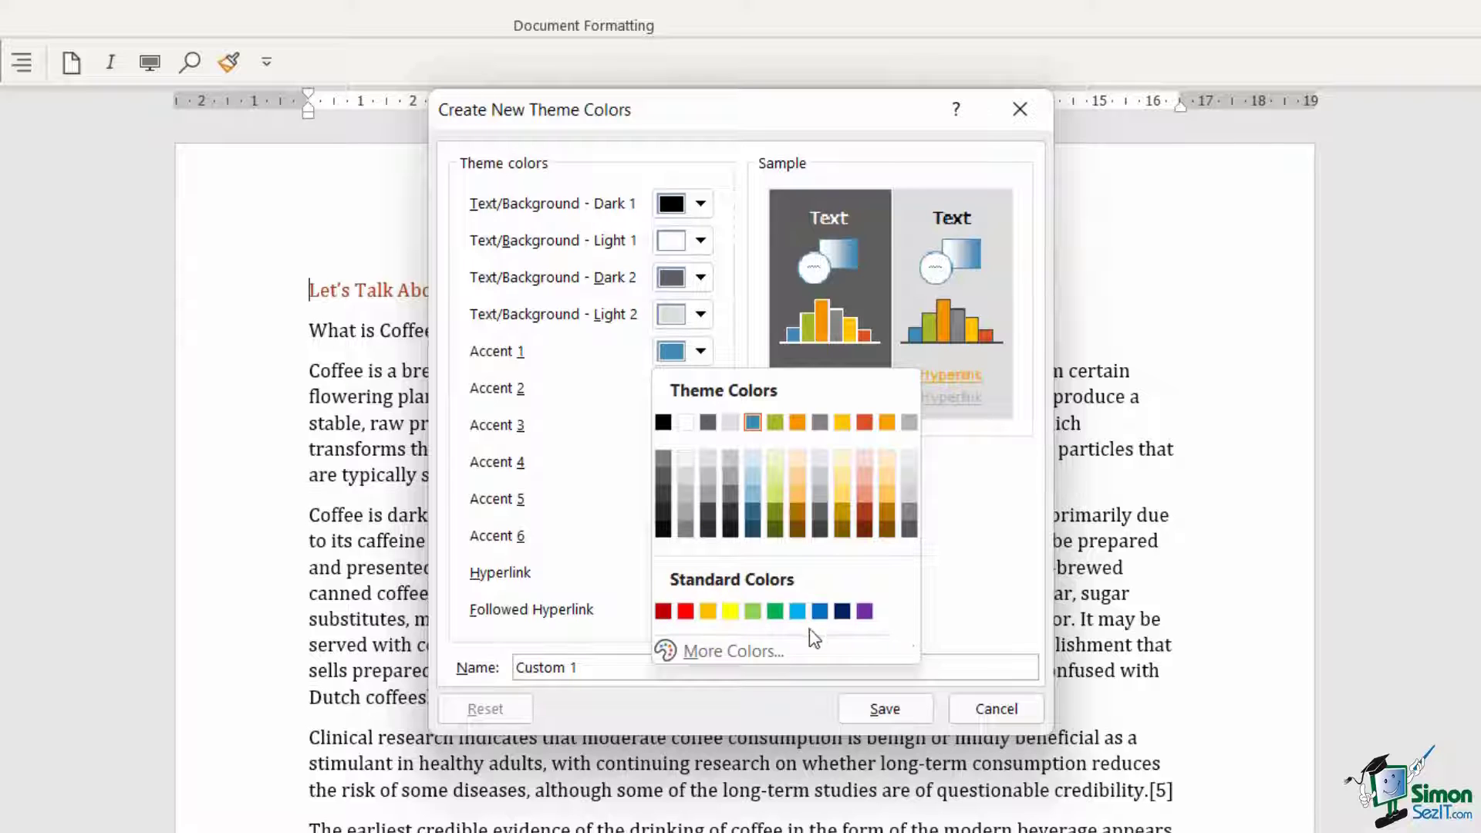
{"action": "left_click", "coordinate": [770, 648]}
{"action": "left_click_drag", "start_coordinate": [723, 194], "coordinate": [1008, 195]}
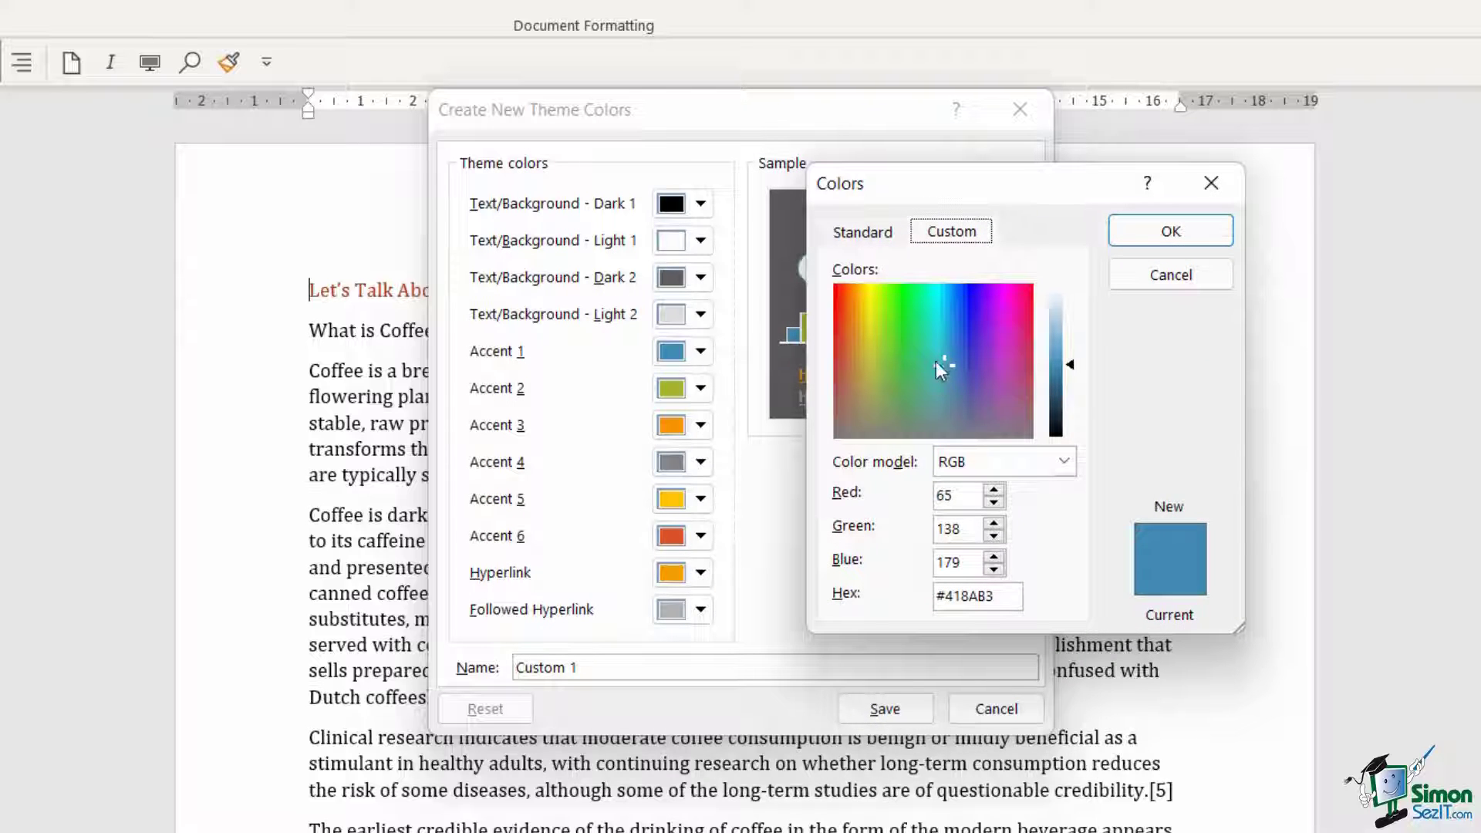
{"action": "left_click", "coordinate": [864, 231]}
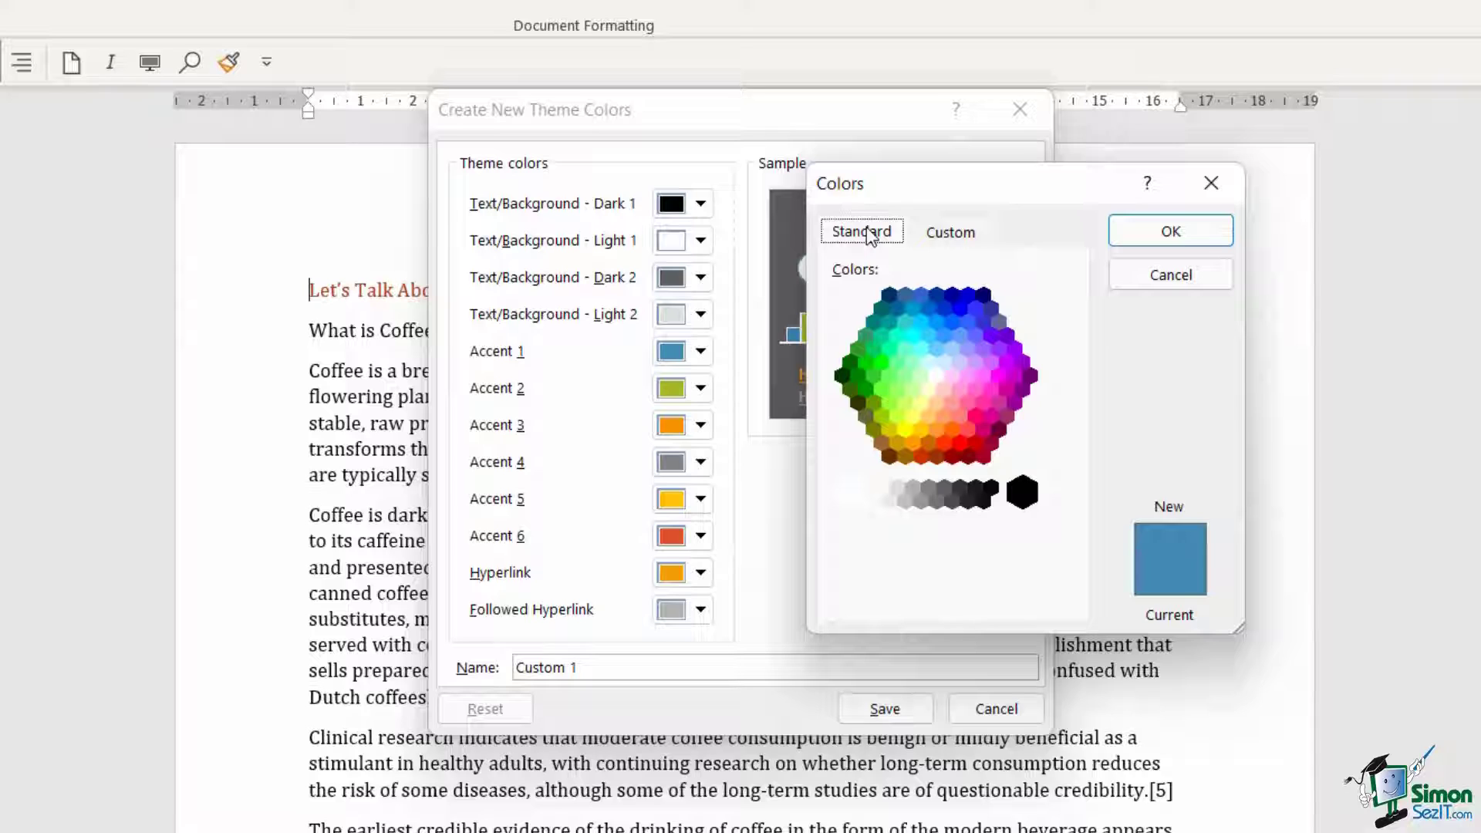
{"action": "left_click", "coordinate": [974, 443]}
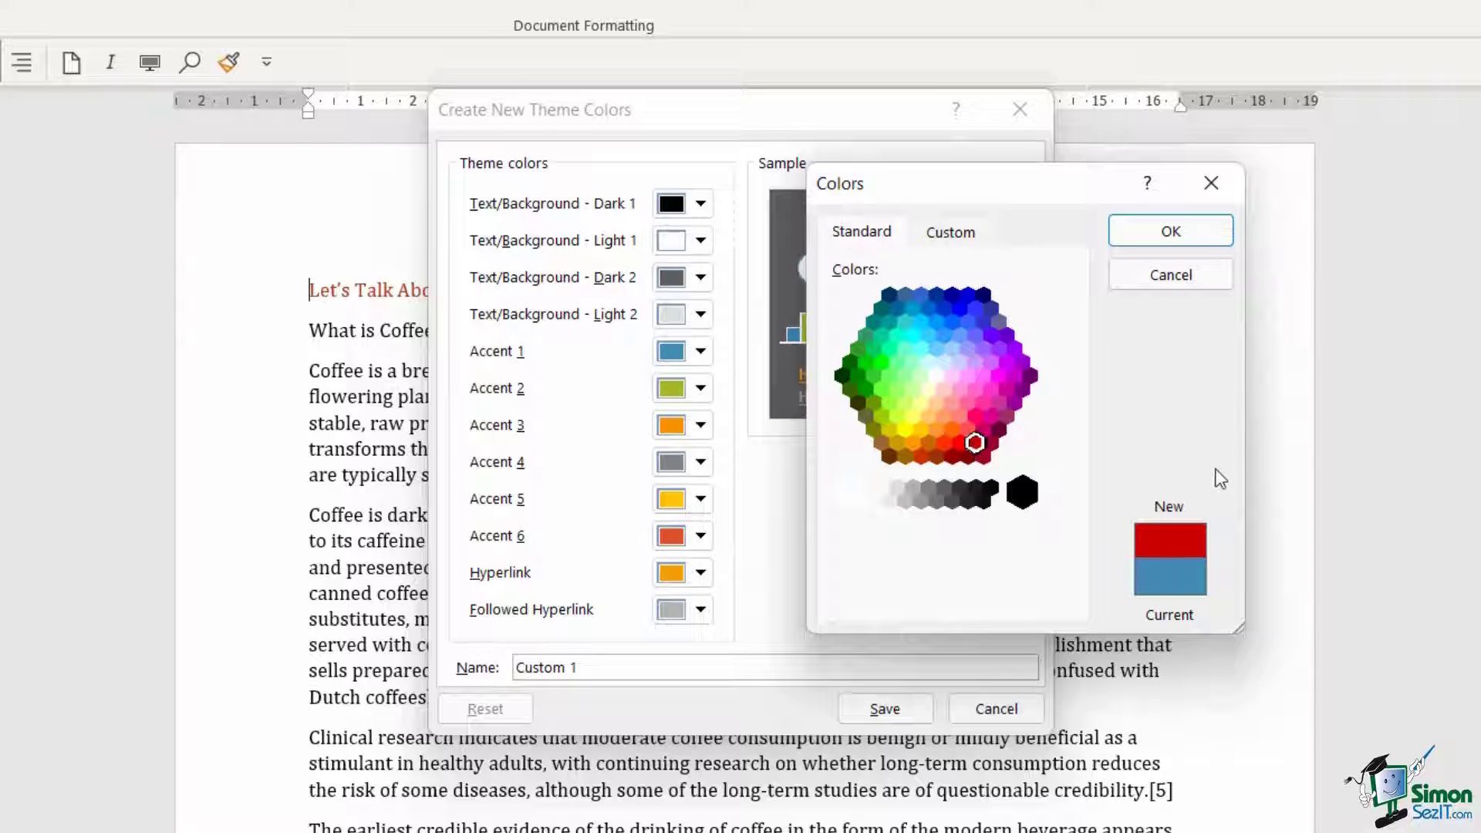
{"action": "left_click", "coordinate": [1157, 231]}
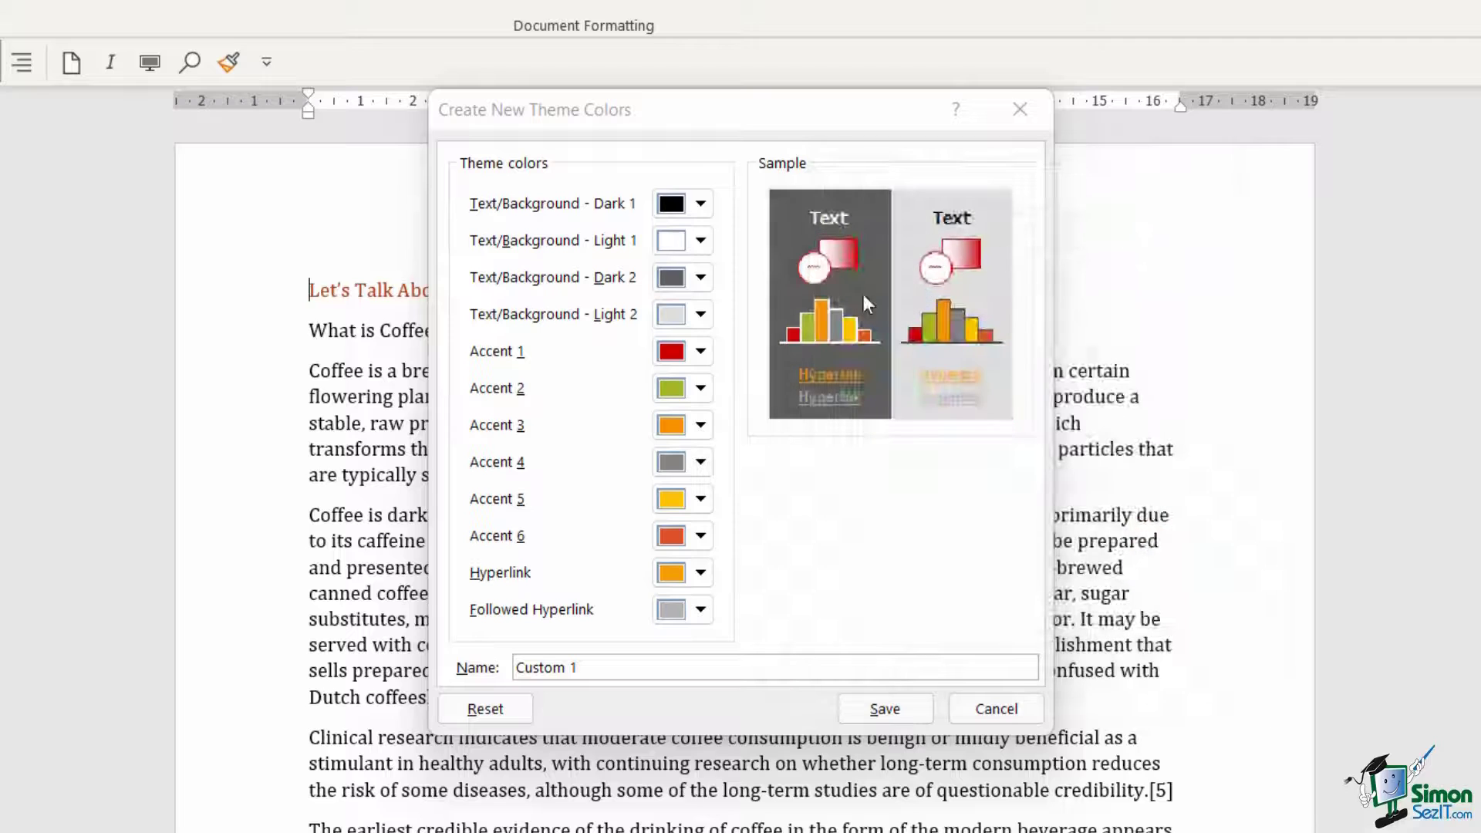
- Set Accent 2 to a standard orange
{"action": "left_click", "coordinate": [701, 388]}
{"action": "left_click", "coordinate": [729, 768]}
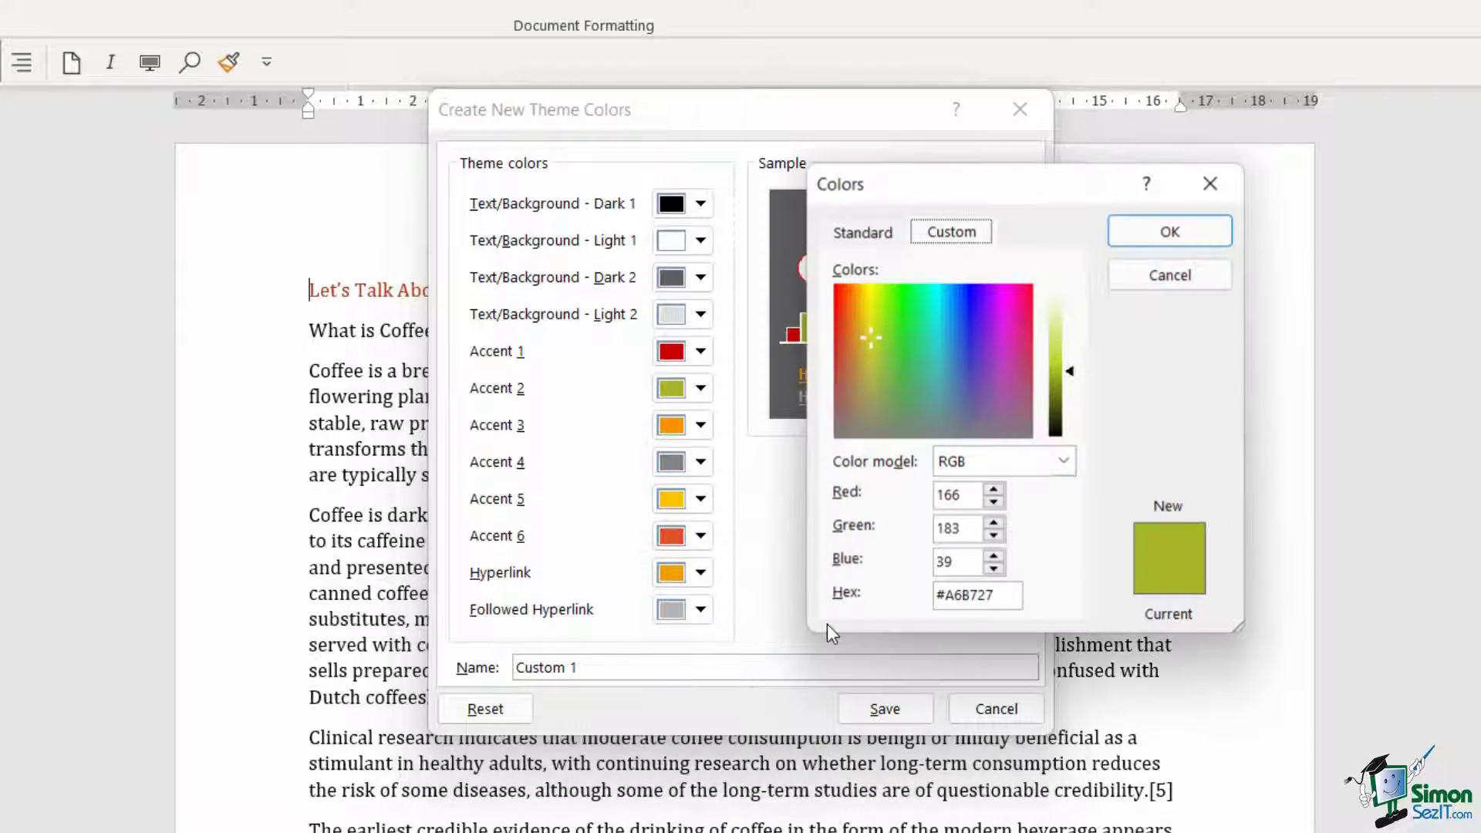
{"action": "left_click", "coordinate": [886, 233]}
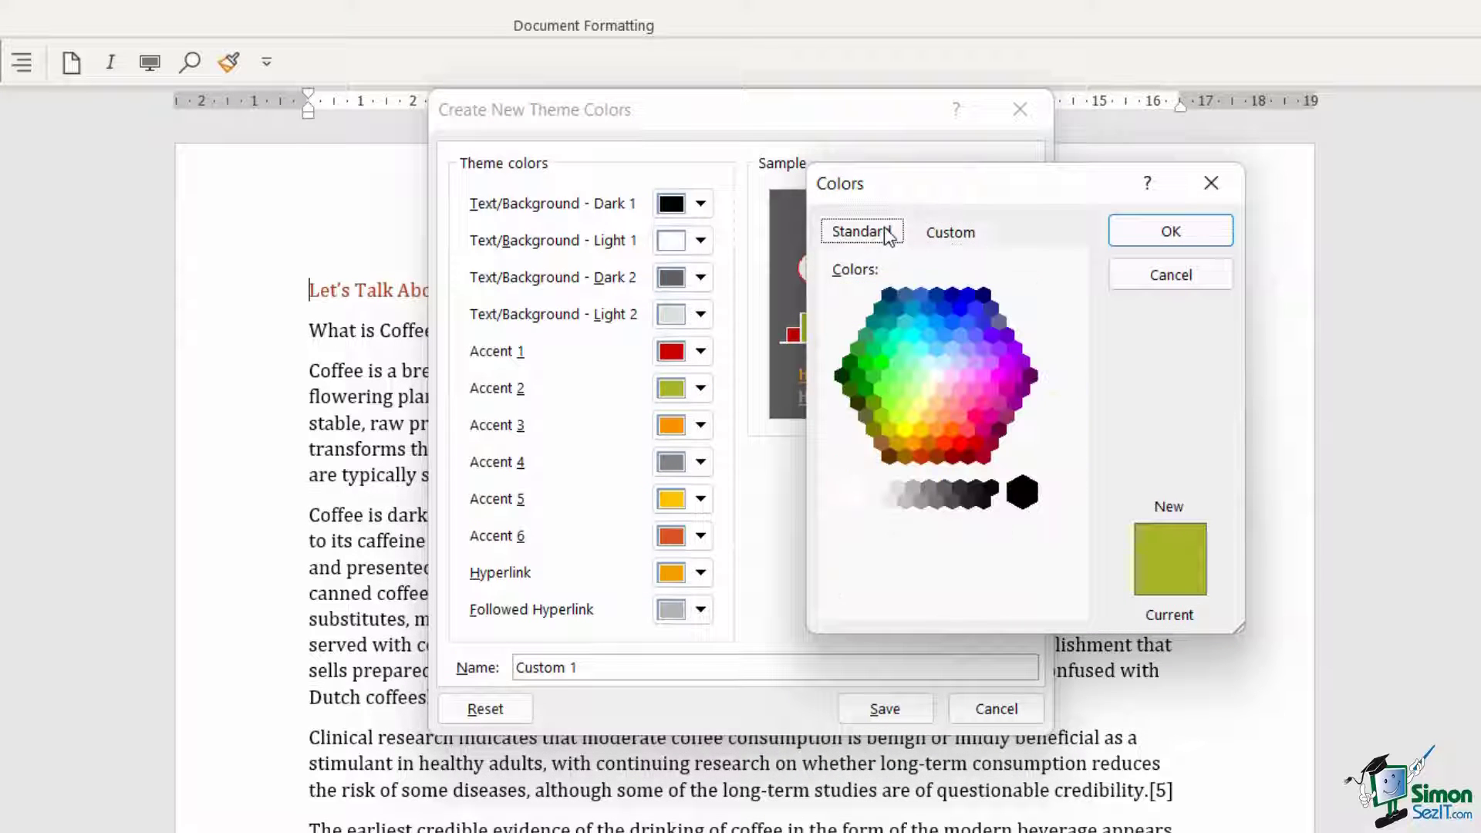
{"action": "left_click", "coordinate": [954, 425]}
{"action": "left_click", "coordinate": [1196, 234]}
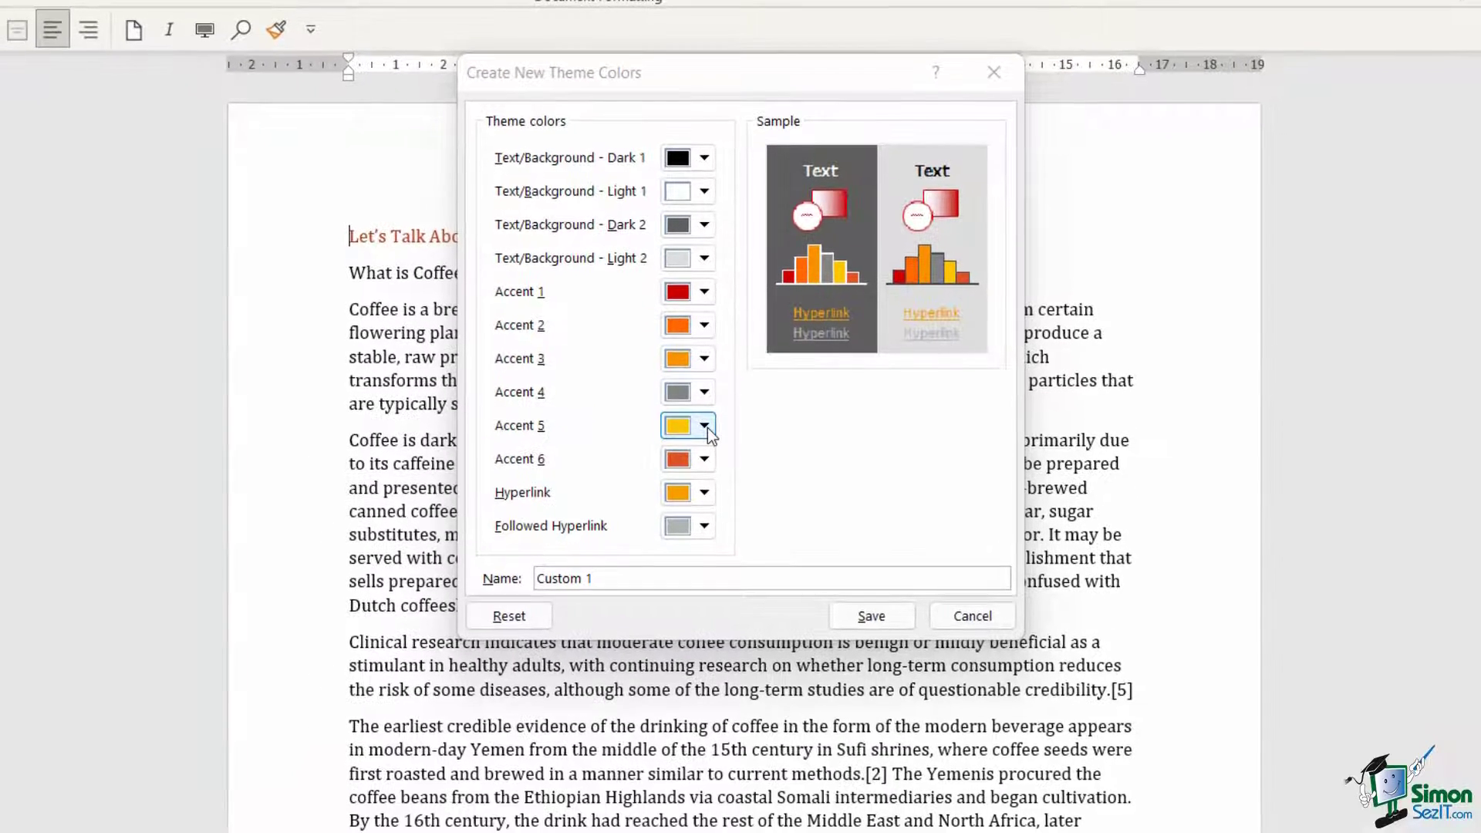
- Make Accent 5 green, Hyperlink dark blue and Followed Hyperlink light blue
{"action": "left_click", "coordinate": [702, 480]}
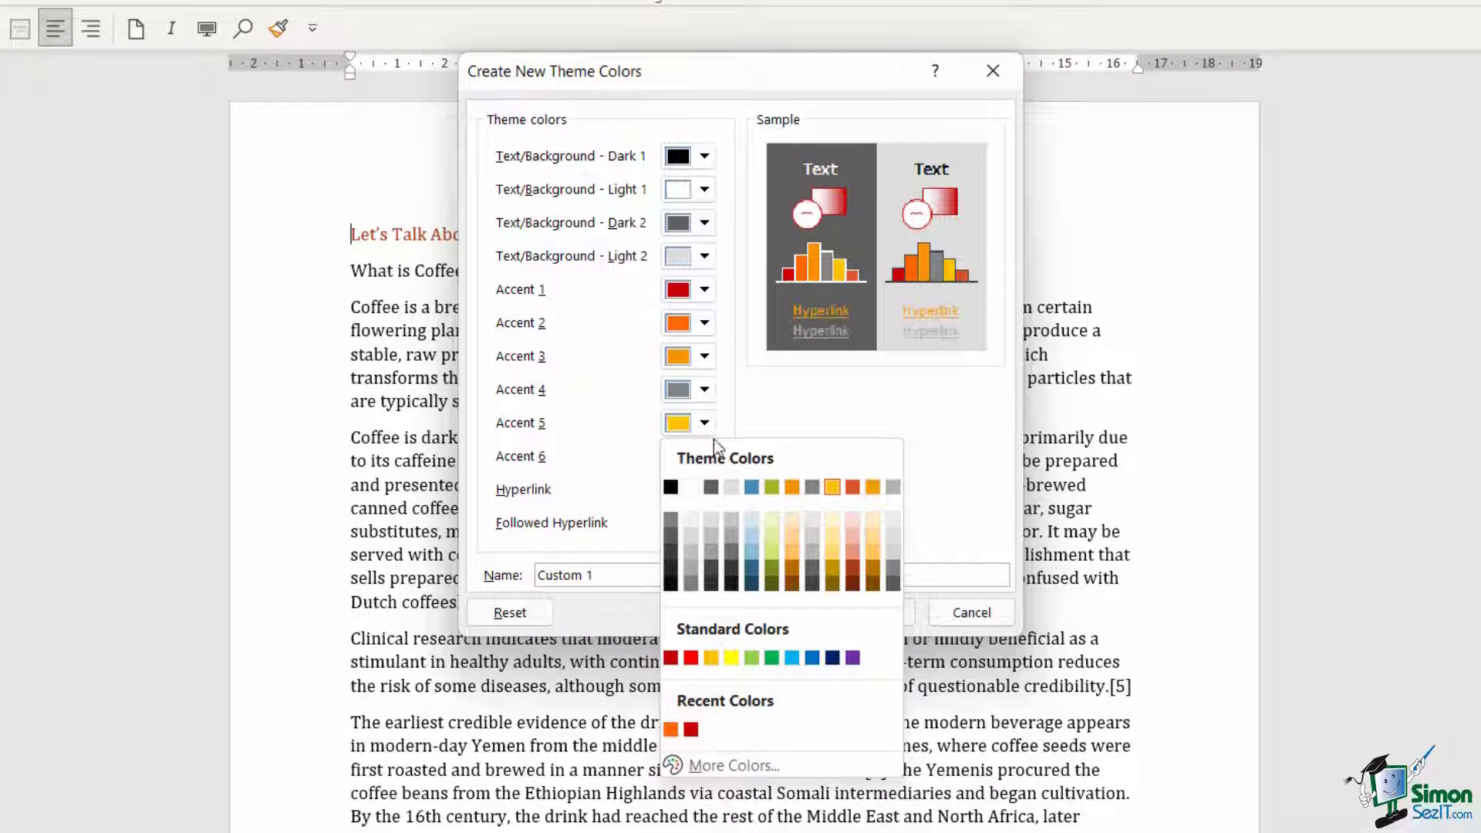
{"action": "left_click", "coordinate": [778, 490]}
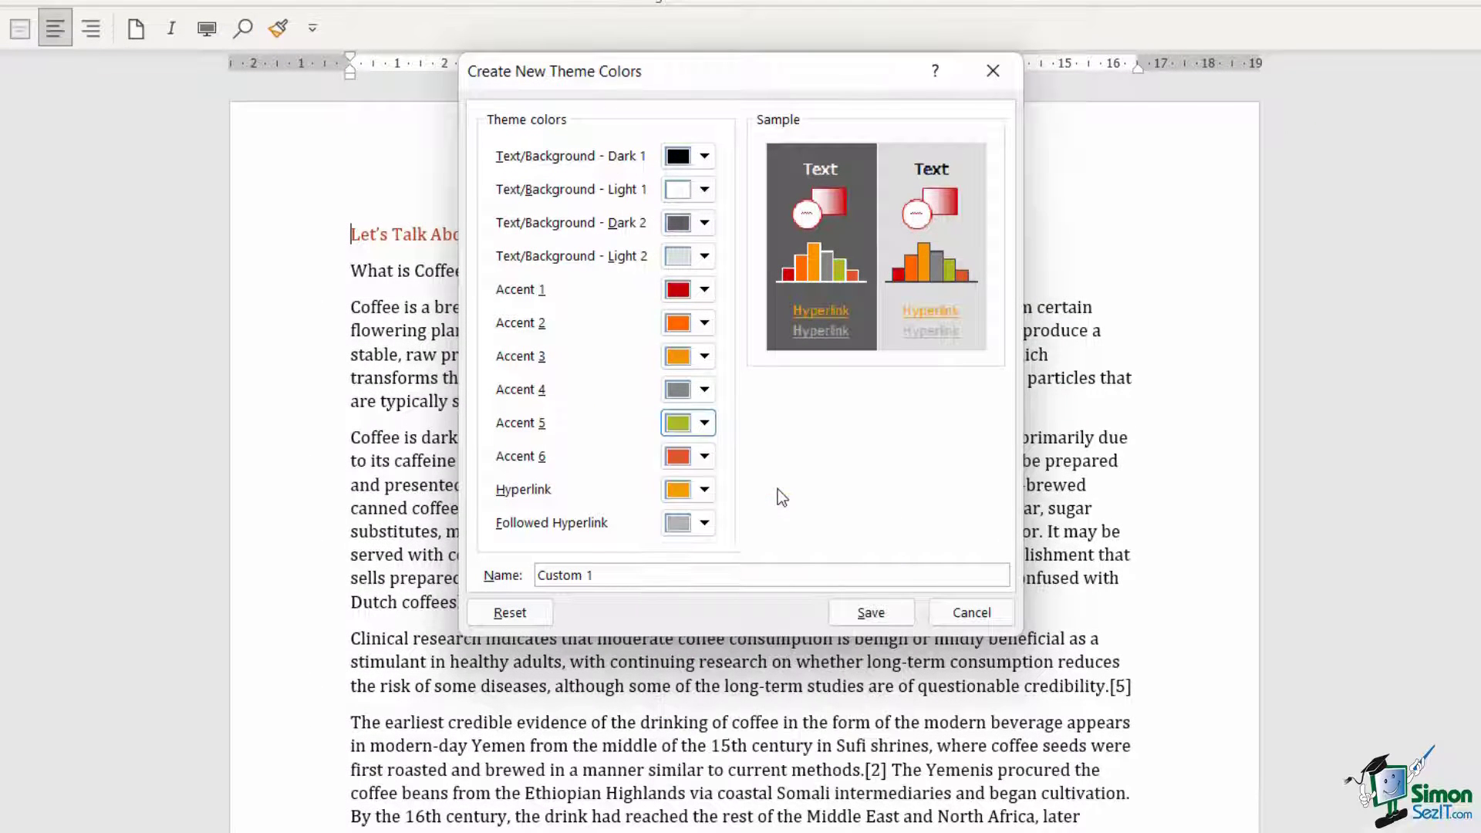
{"action": "left_click", "coordinate": [706, 489]}
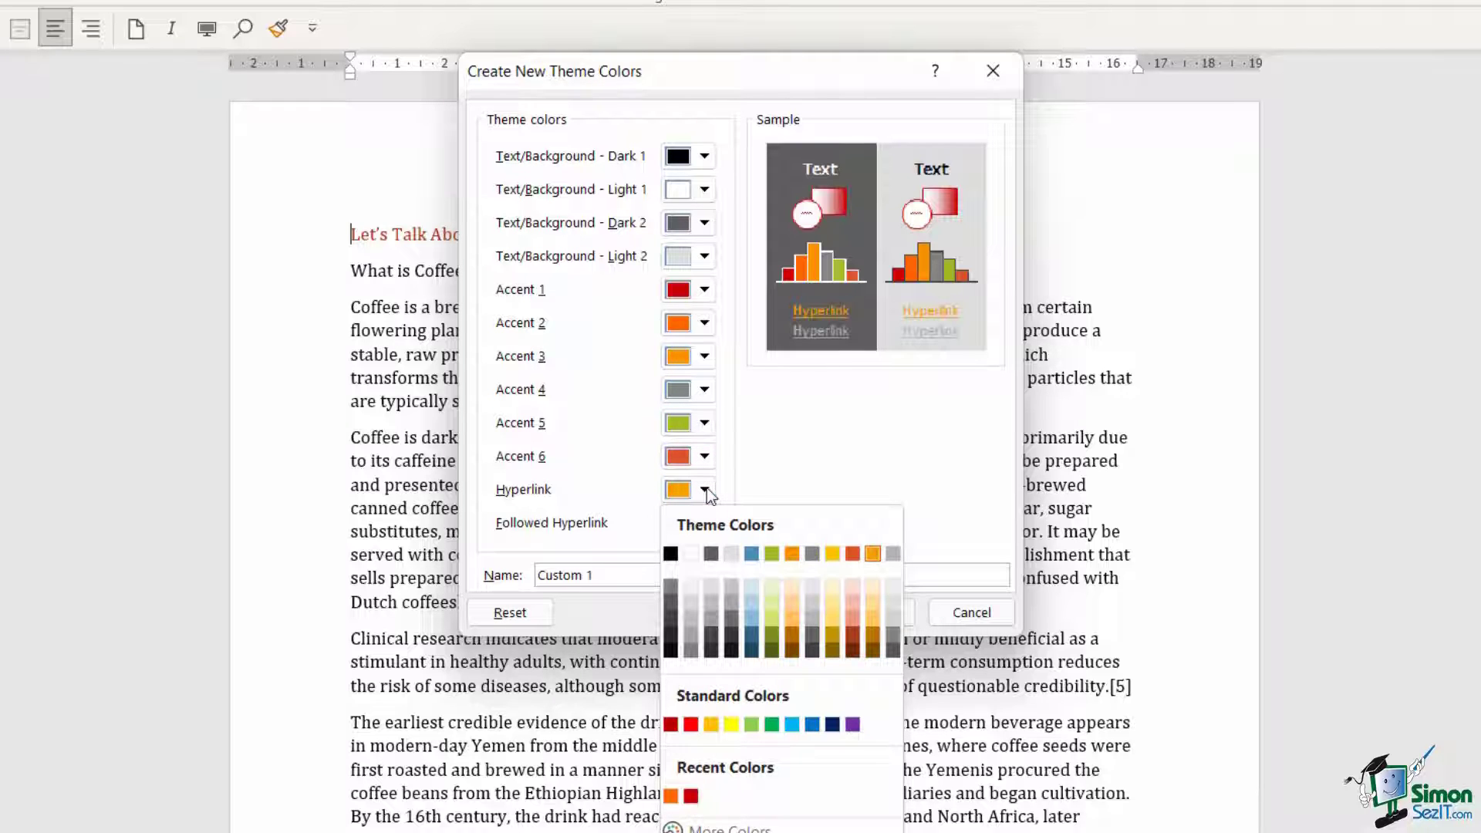
{"action": "left_click", "coordinate": [752, 636]}
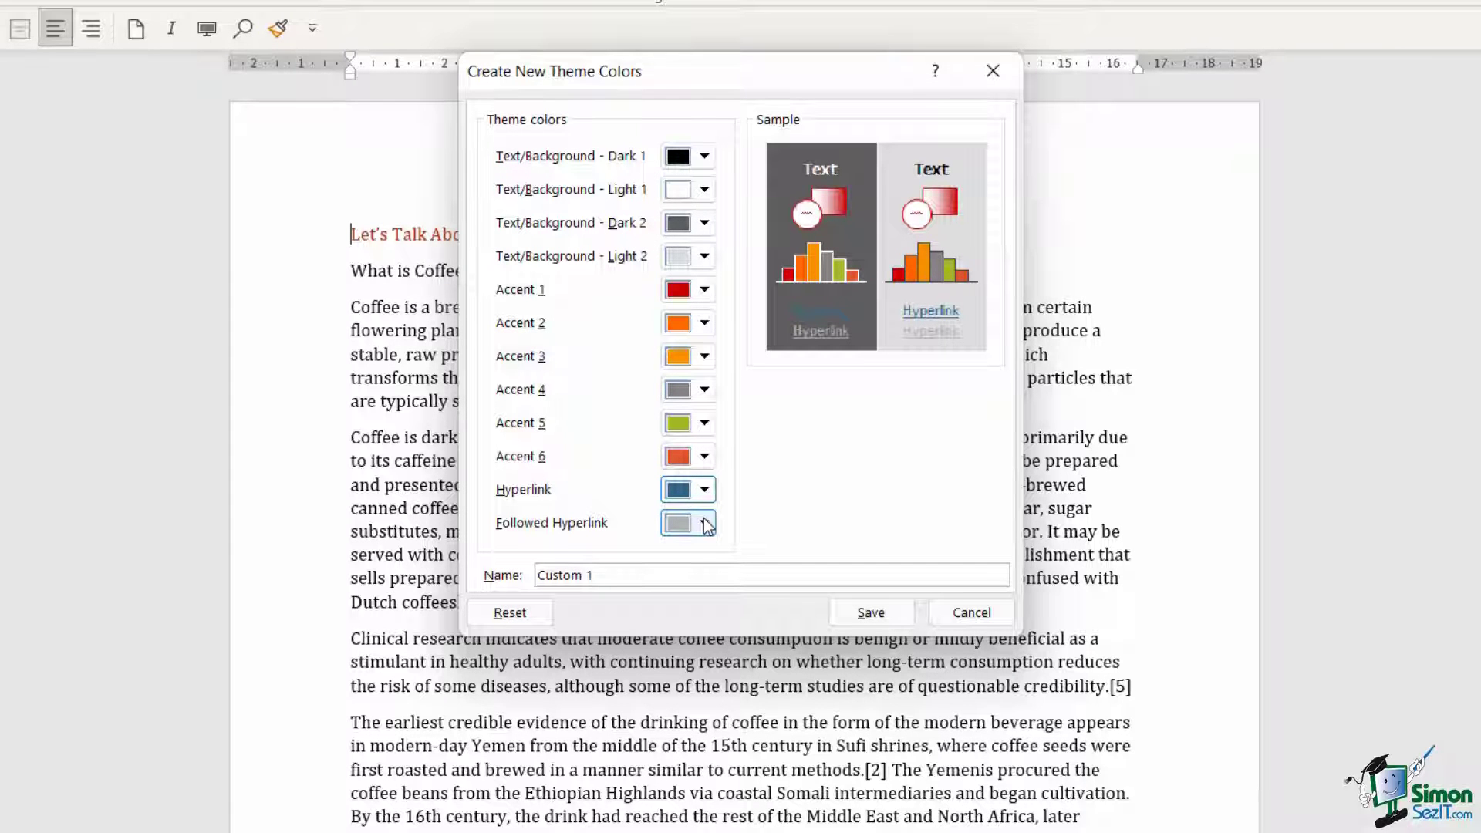
{"action": "left_click", "coordinate": [707, 525]}
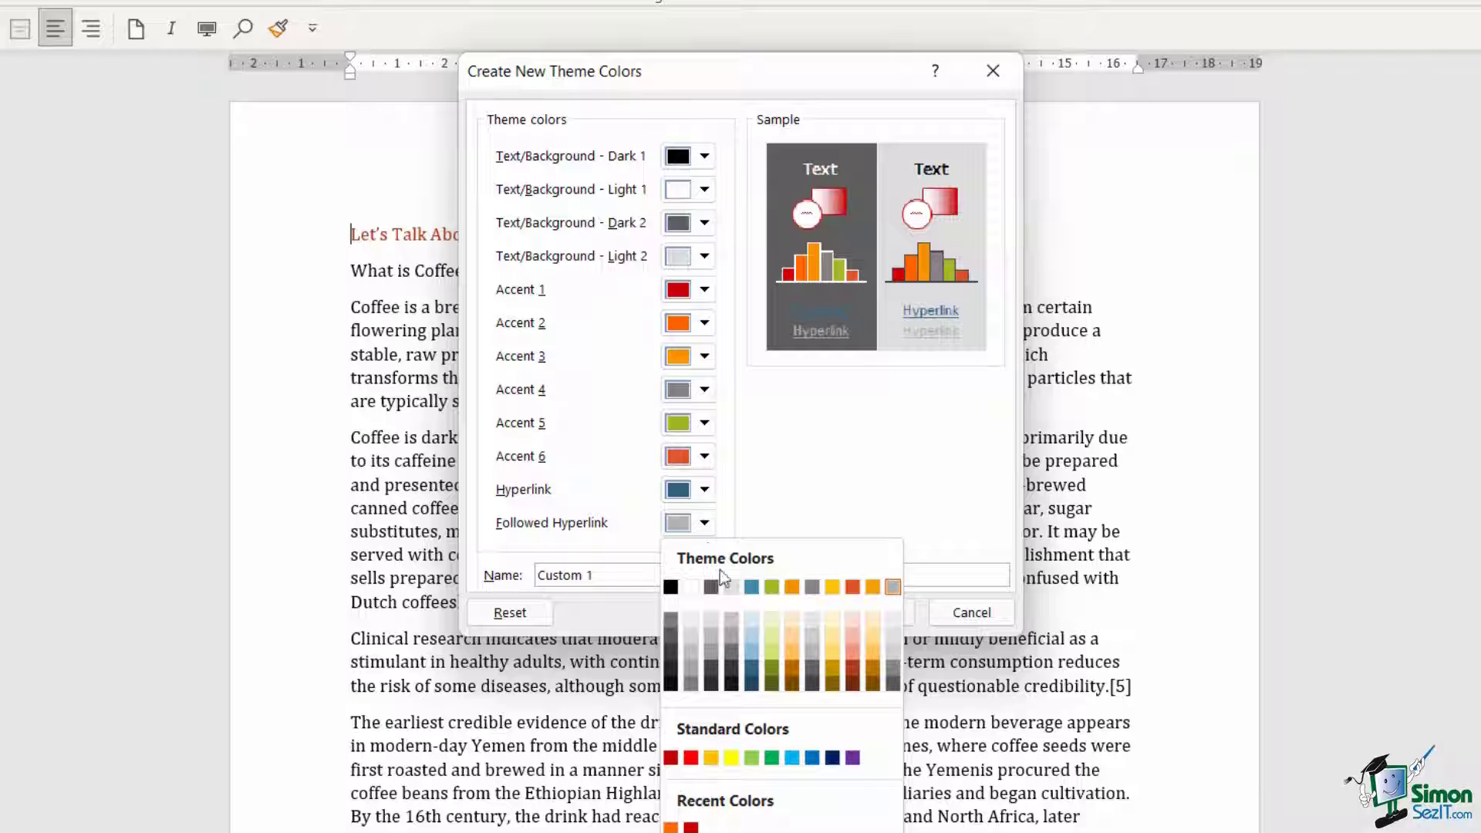
{"action": "left_click", "coordinate": [749, 649]}
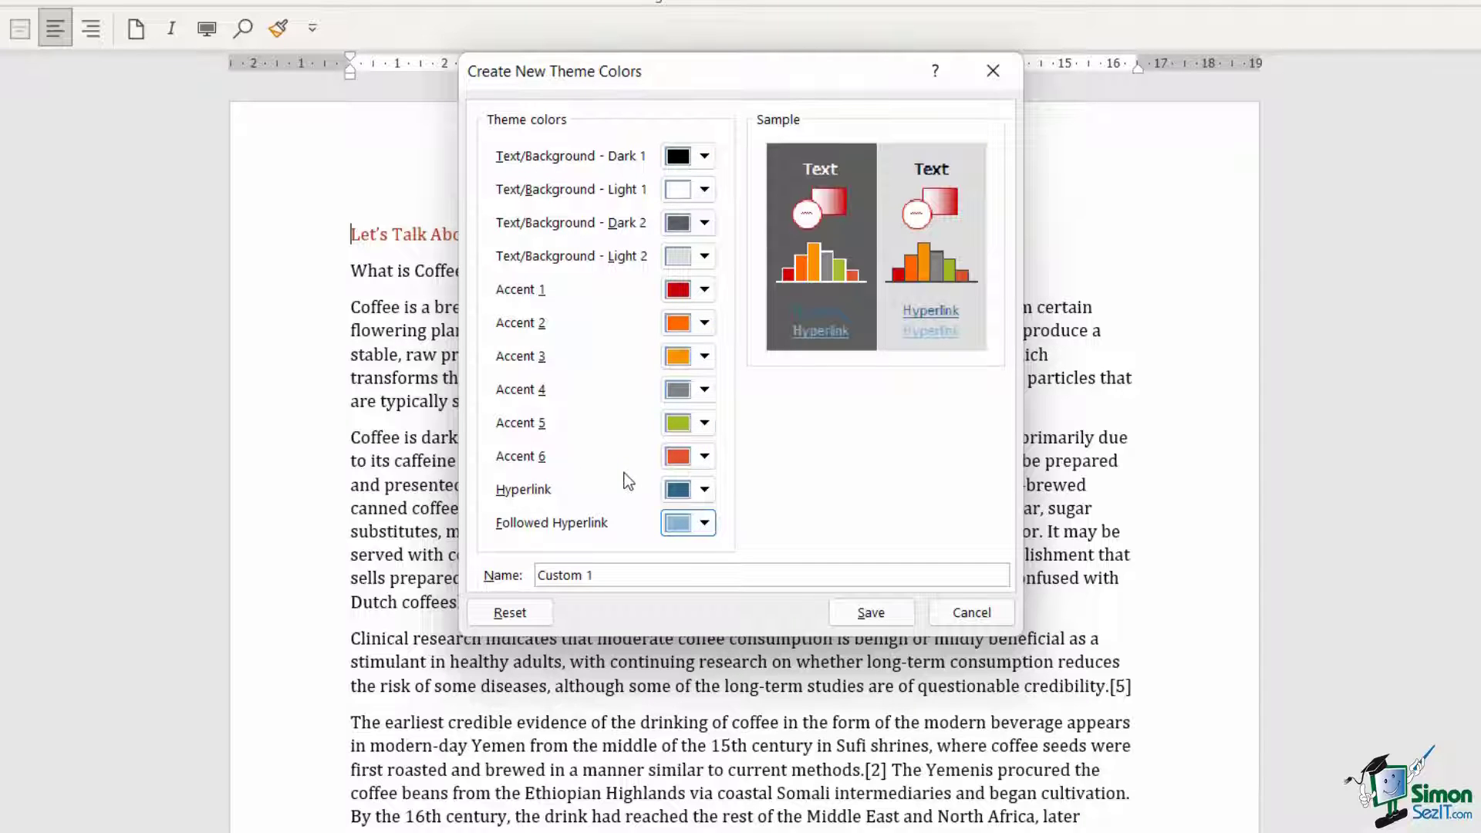
- Rename the colour set from Custom 1 to 'New Debs Theme' and save it
{"action": "left_click", "coordinate": [610, 575]}
{"action": "left_click_drag", "start_coordinate": [595, 575], "coordinate": [512, 576]}
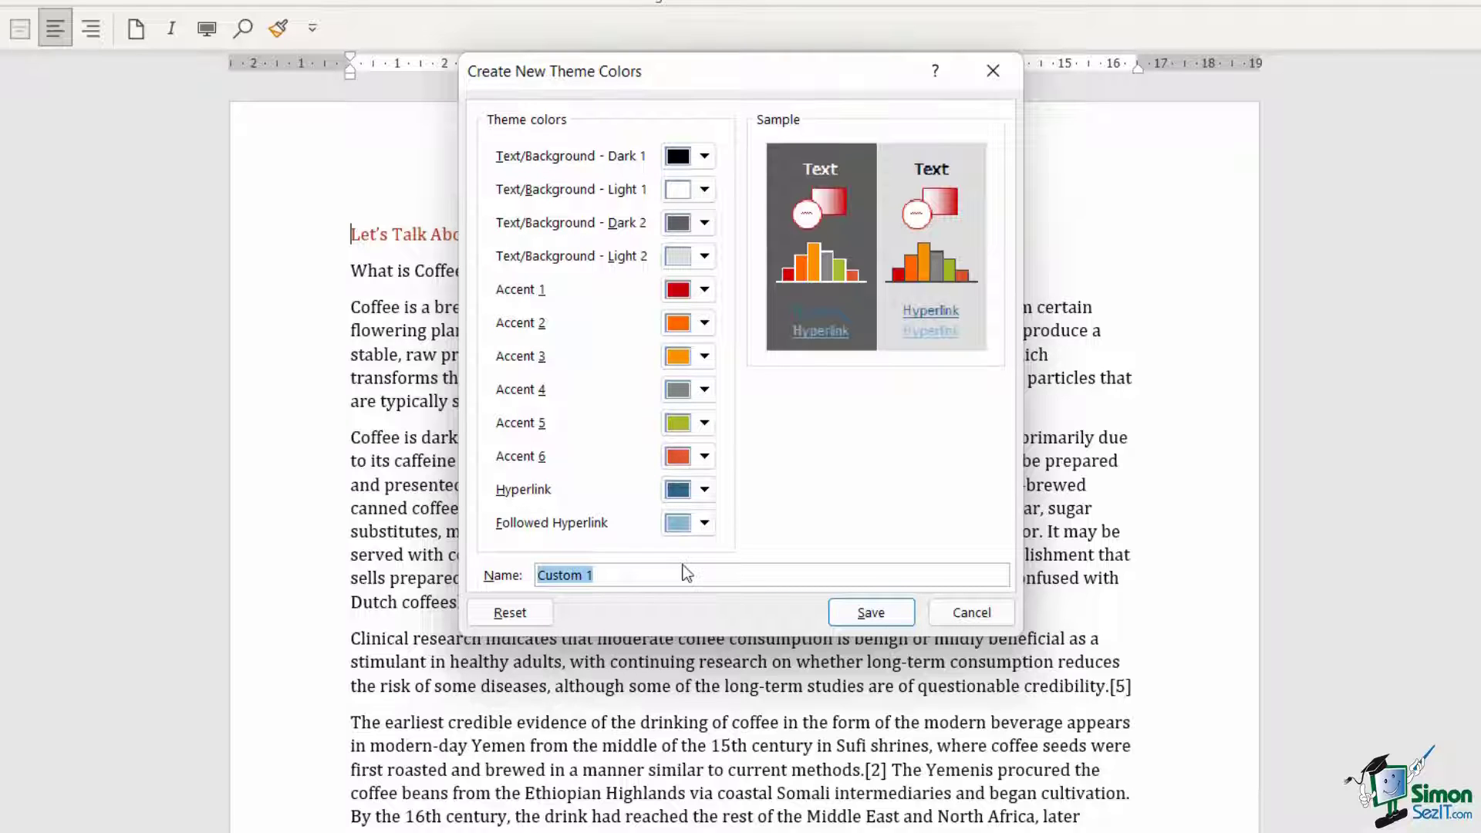
{"action": "type", "text": "New Debs Them"}
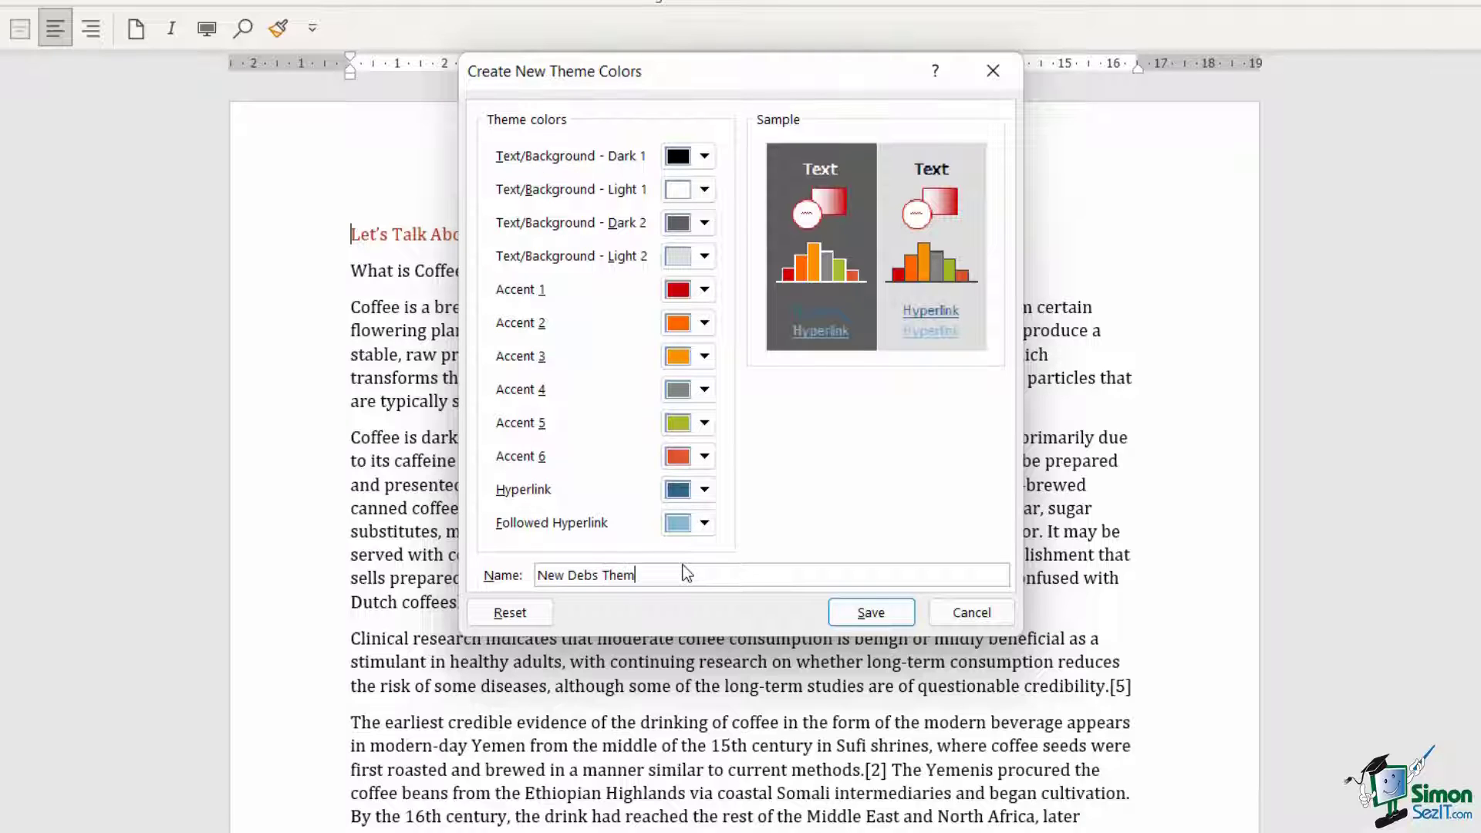
{"action": "type", "text": "e"}
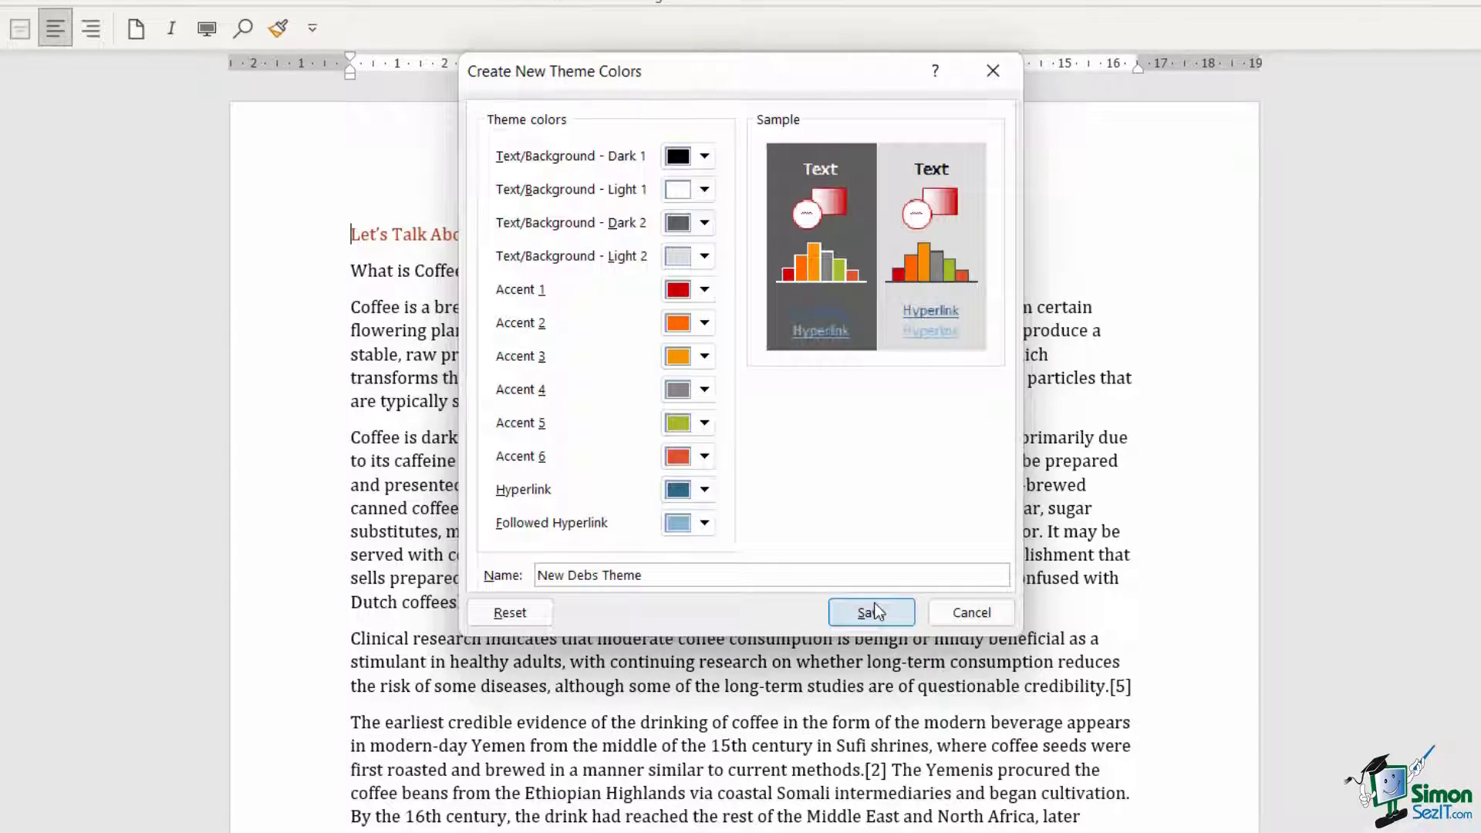
{"action": "left_click", "coordinate": [871, 610]}
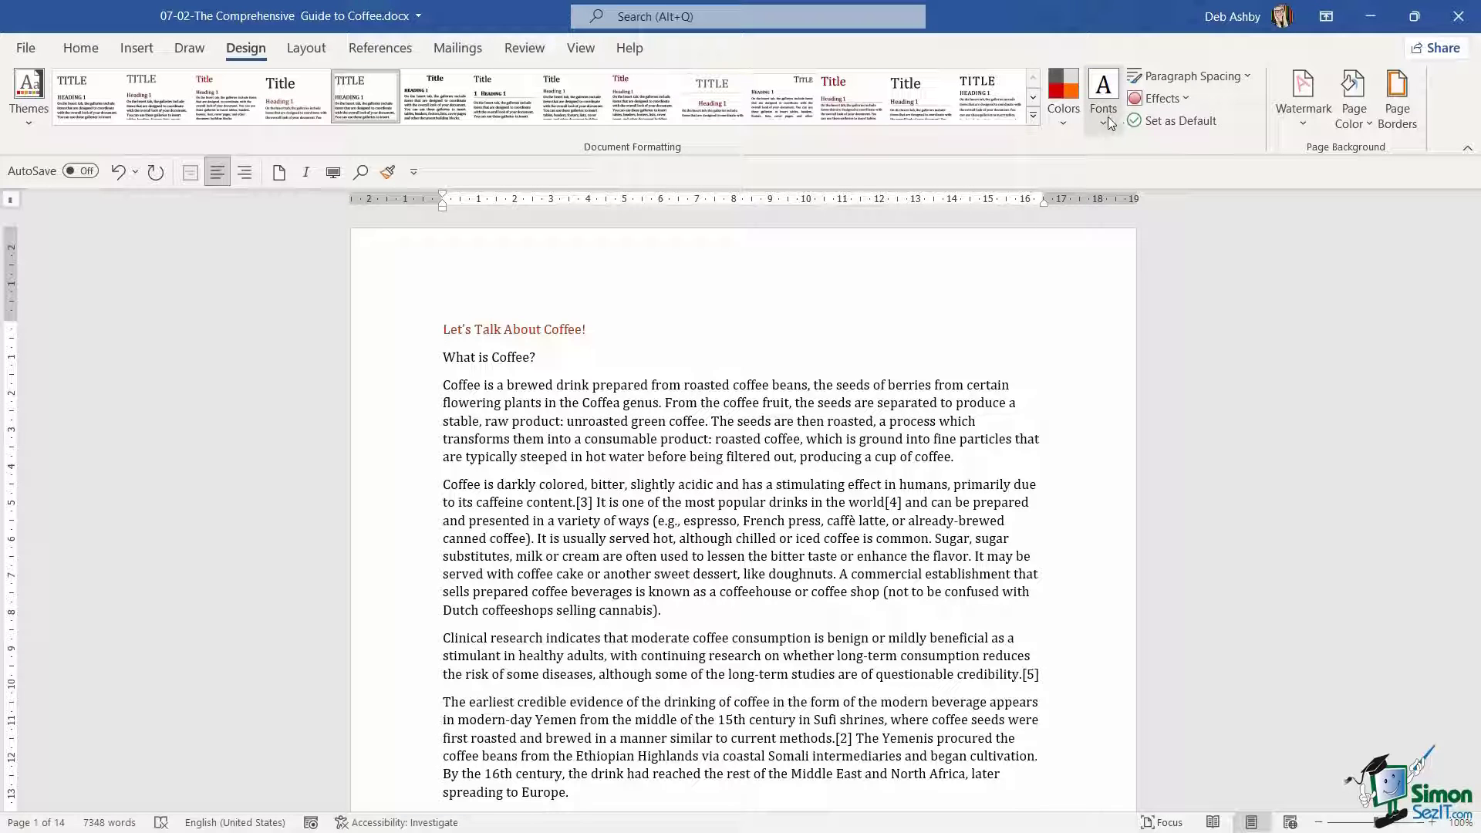
- Start a new custom theme font set with Lato Black as the heading font
{"action": "left_click", "coordinate": [1105, 115]}
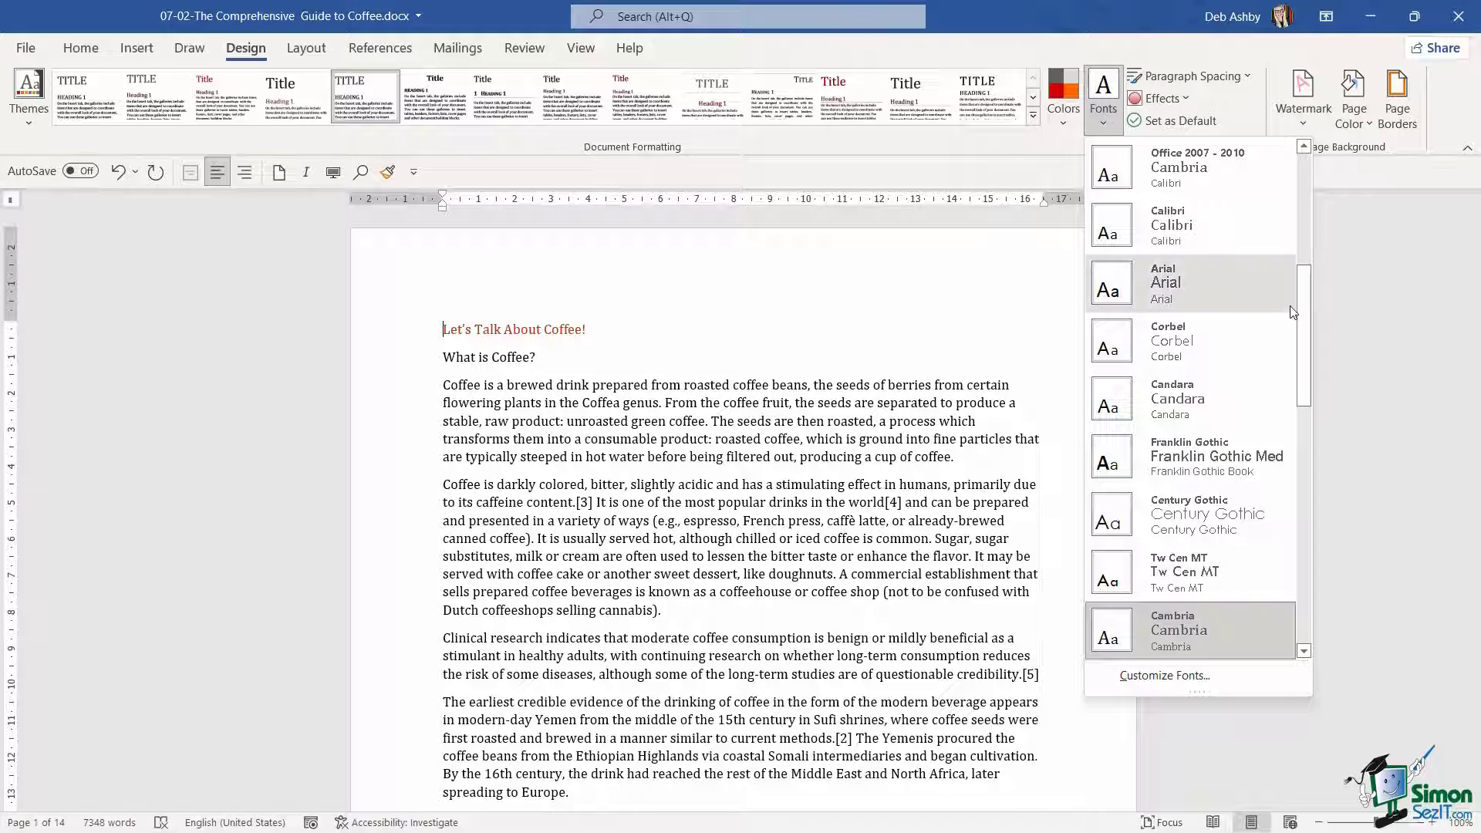
{"action": "left_click_drag", "start_coordinate": [1309, 302], "coordinate": [1308, 556]}
{"action": "left_click", "coordinate": [1155, 681]}
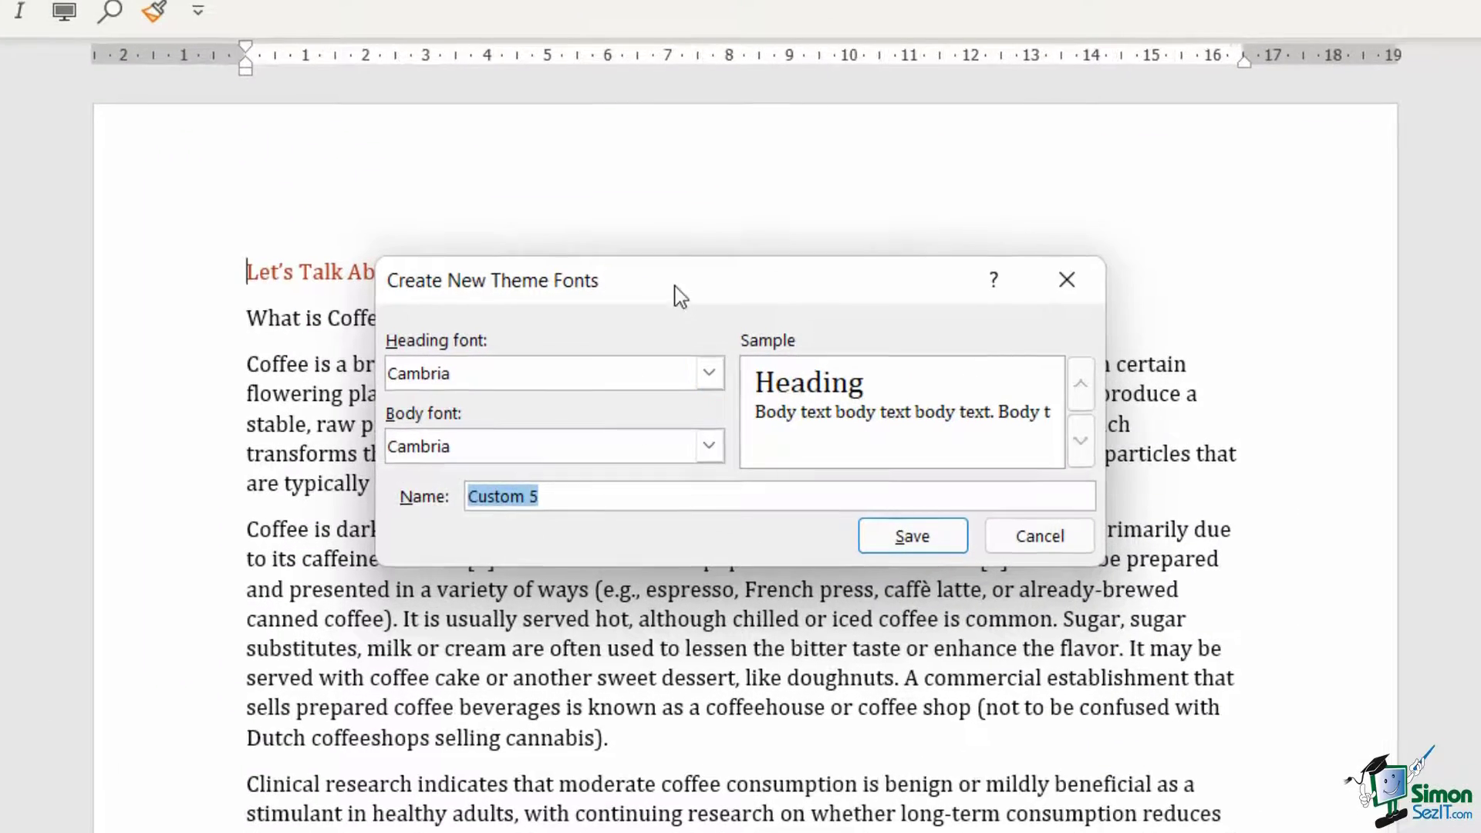
{"action": "left_click_drag", "start_coordinate": [848, 276], "coordinate": [903, 241]}
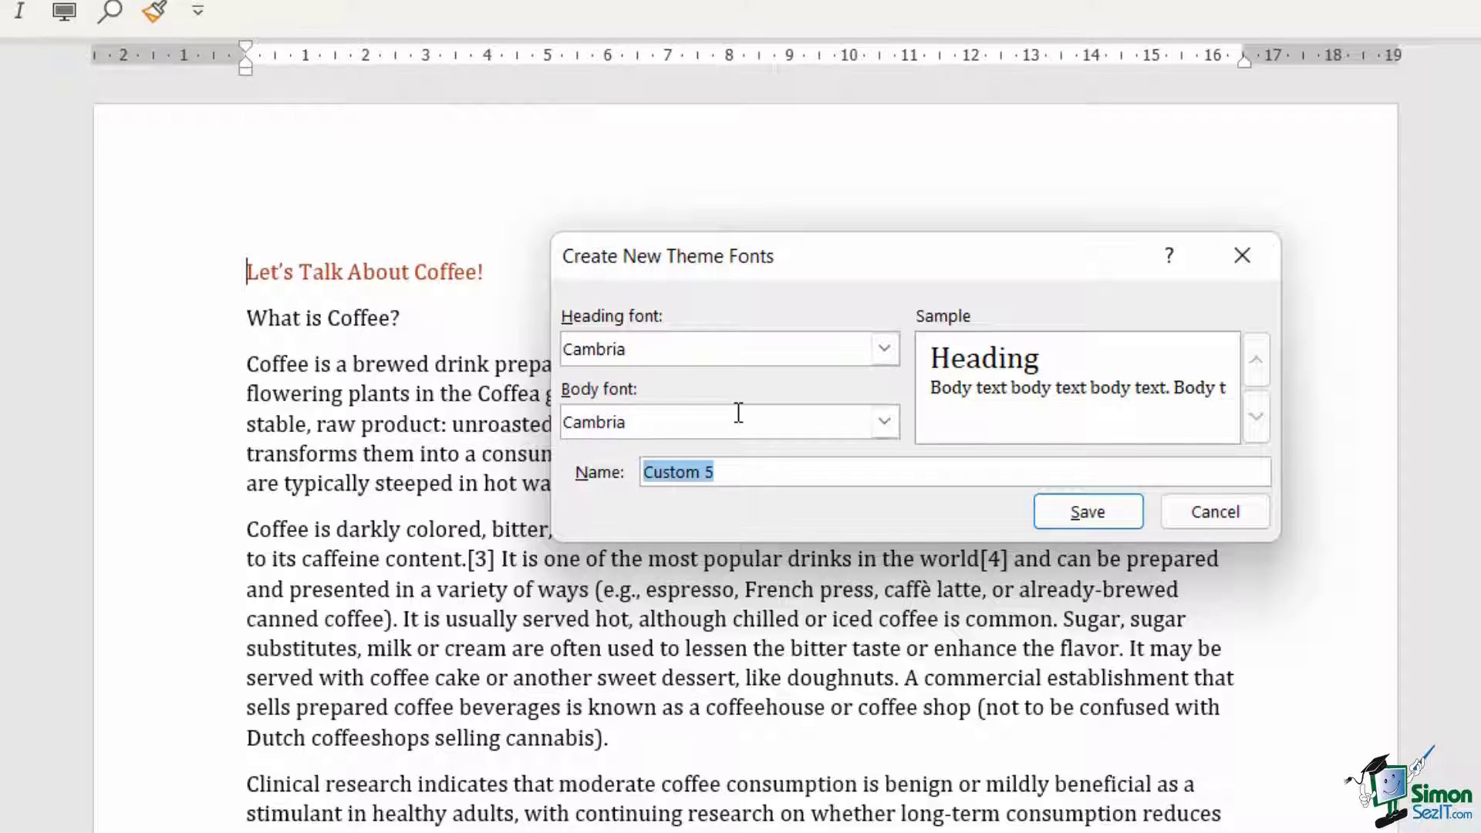
{"action": "left_click", "coordinate": [883, 349]}
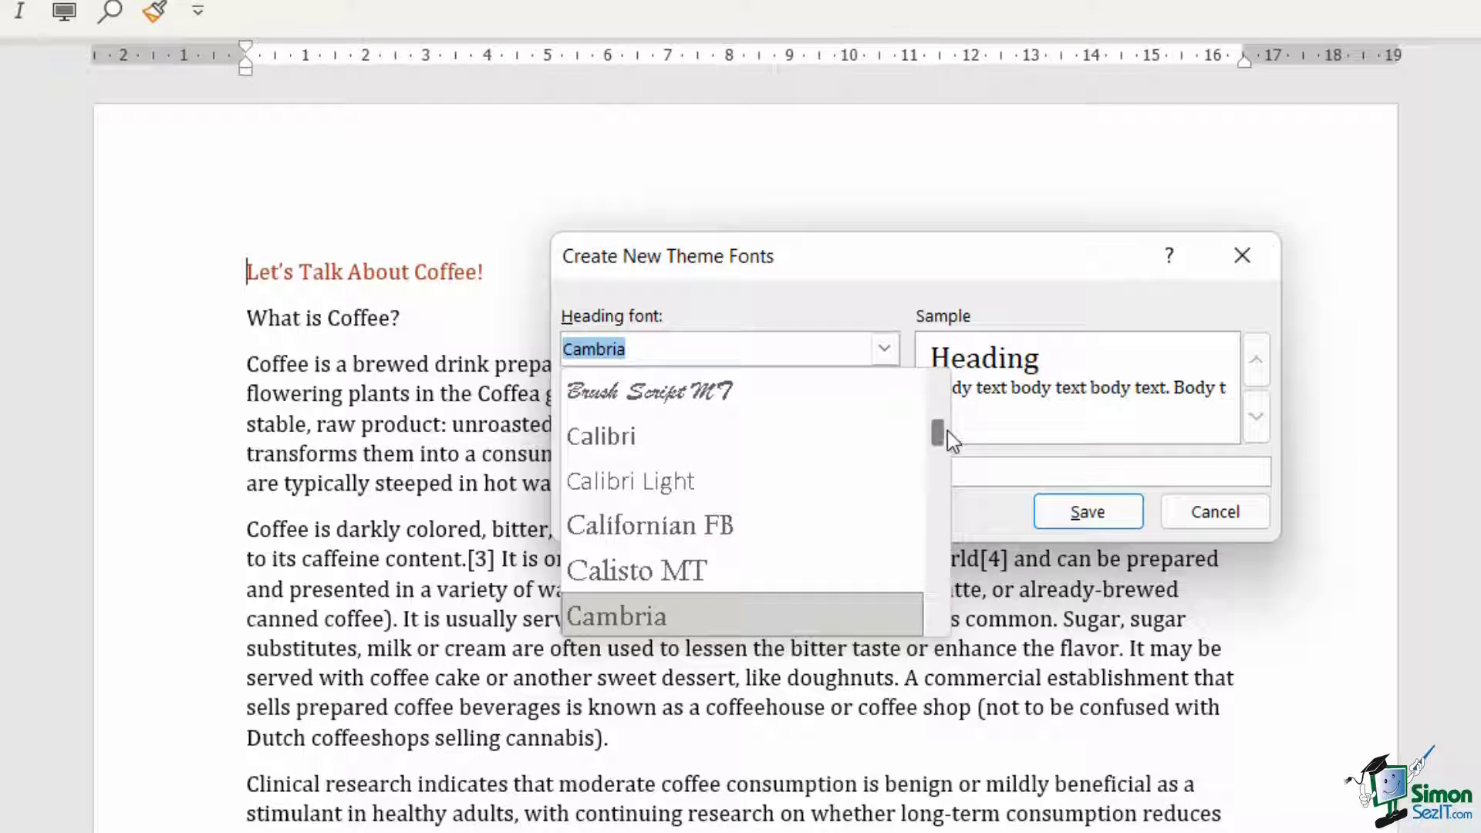
{"action": "left_click_drag", "start_coordinate": [937, 435], "coordinate": [944, 492]}
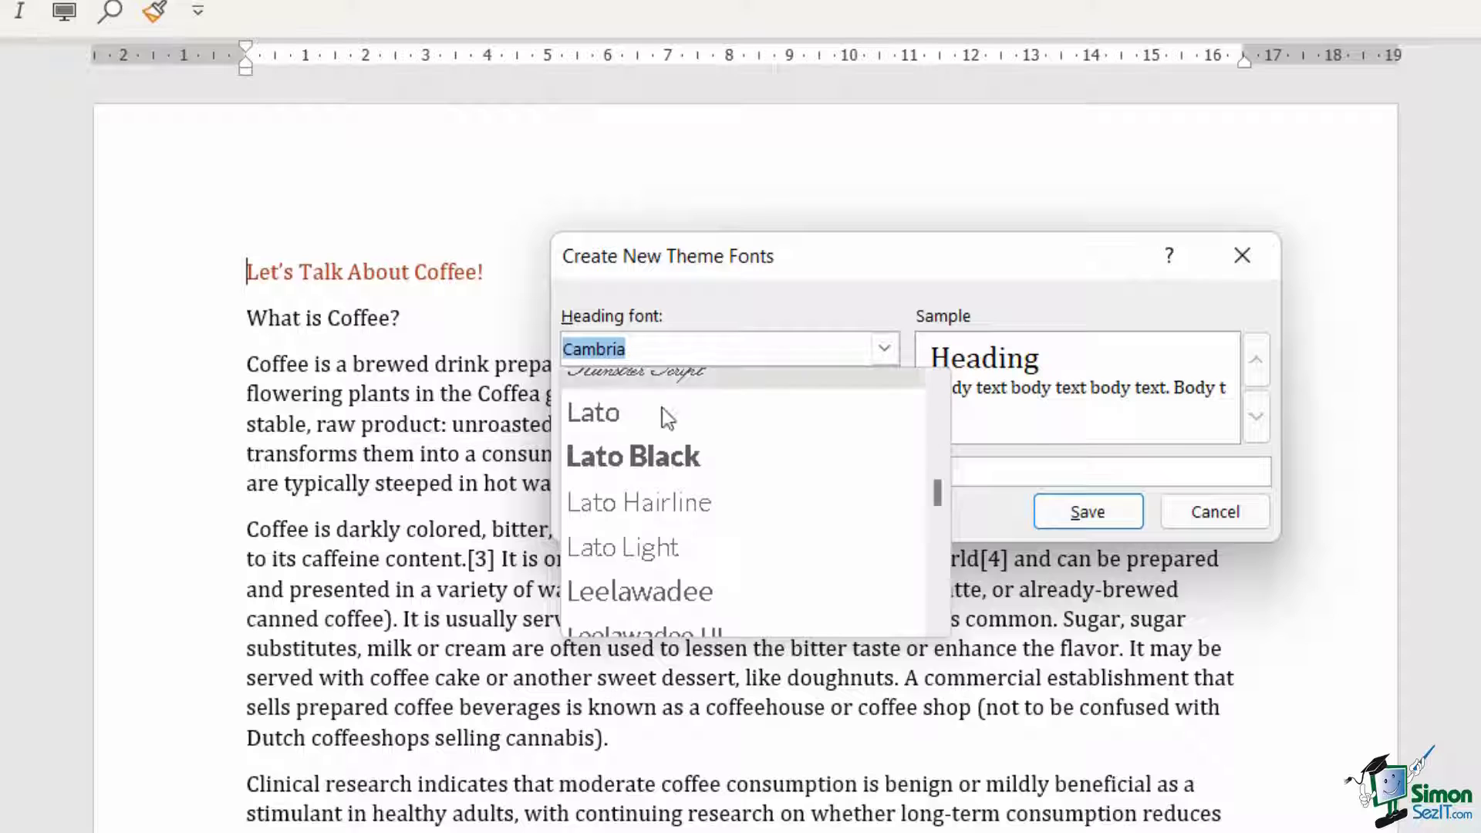
{"action": "left_click", "coordinate": [670, 459]}
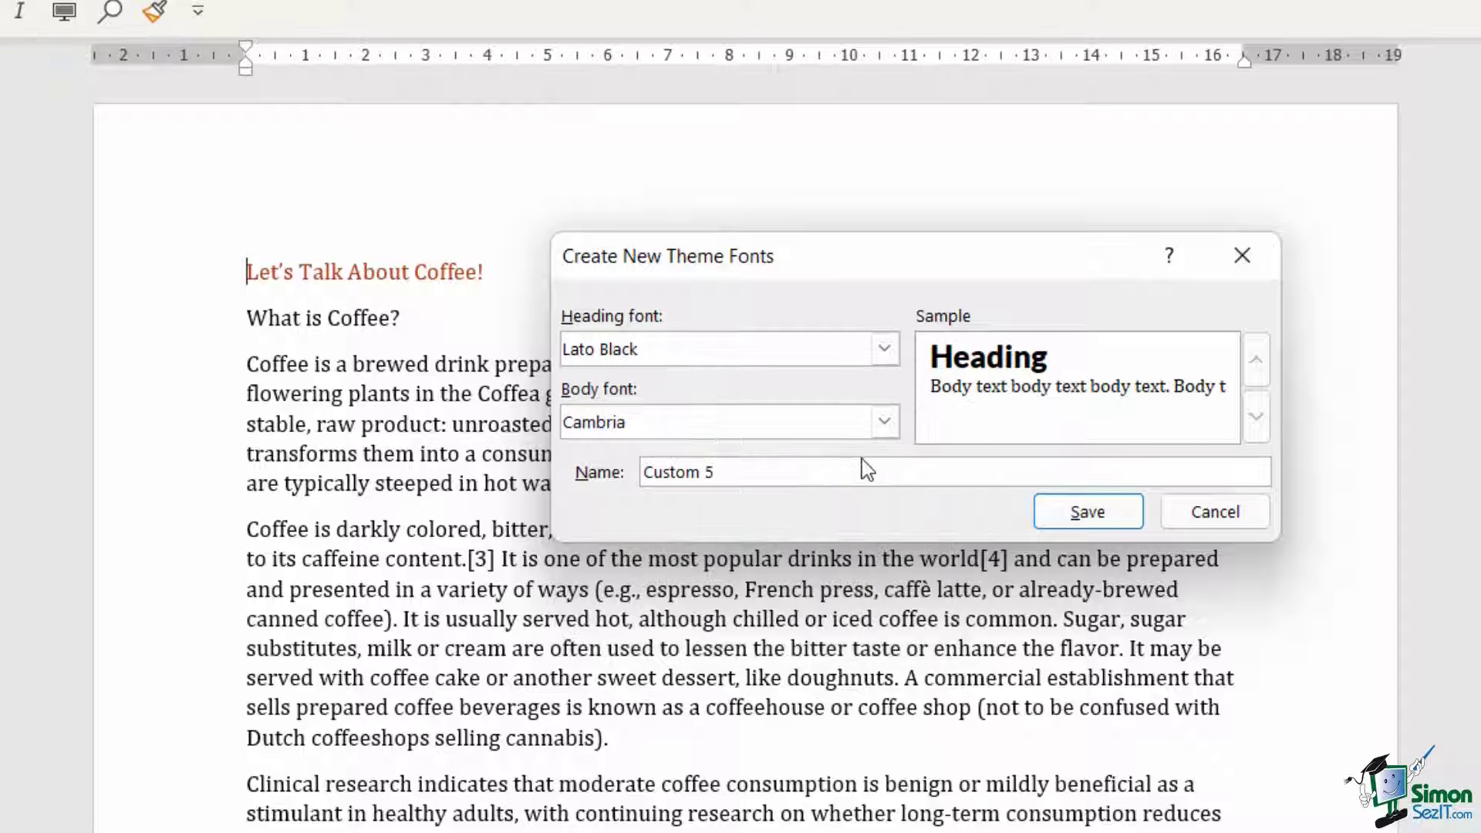
- Set Lato as the body font, name the font set 'Lato Font' and save it
{"action": "left_click", "coordinate": [887, 423]}
{"action": "left_click_drag", "start_coordinate": [938, 502], "coordinate": [943, 569]}
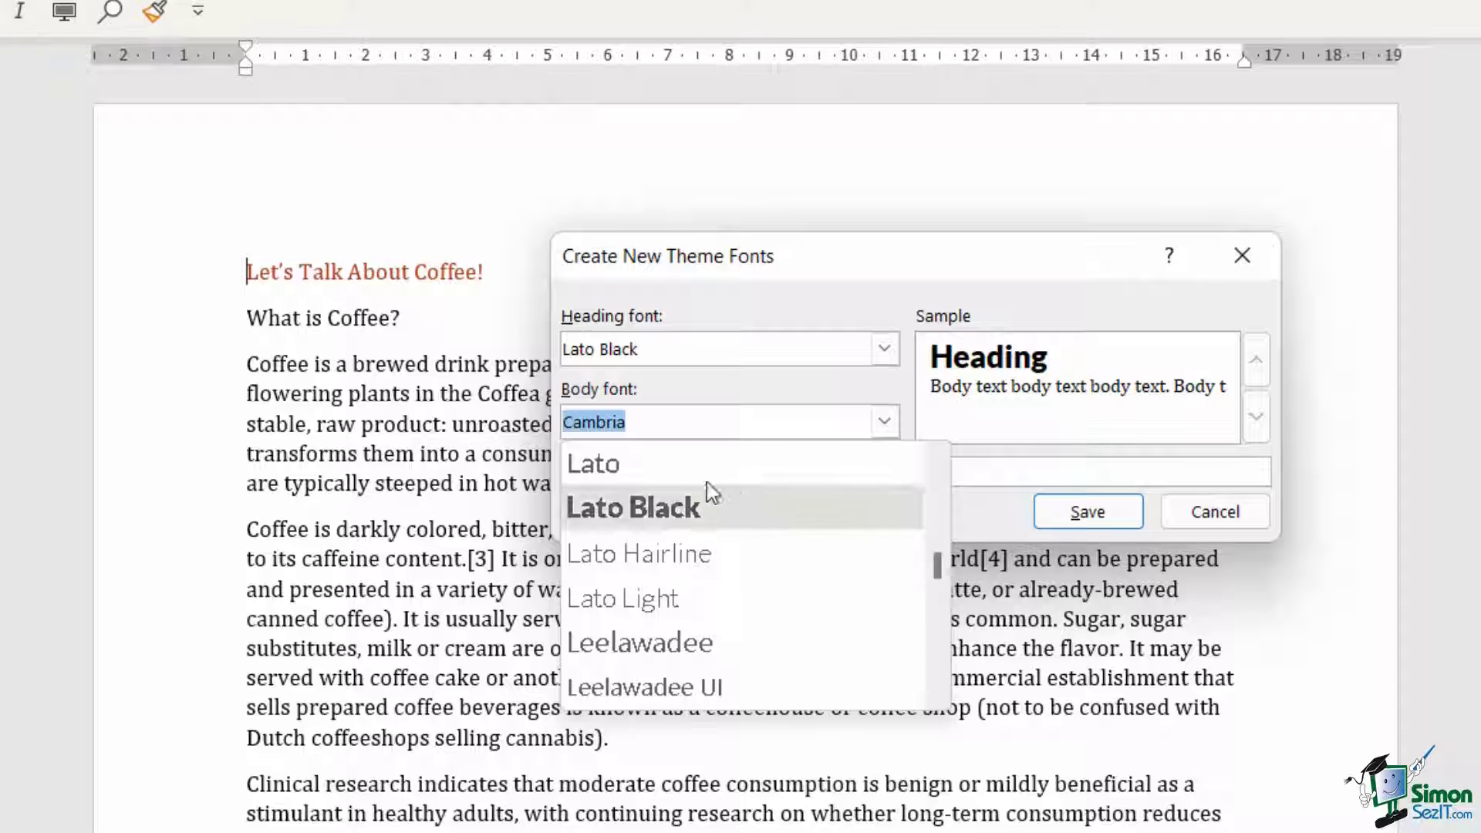
{"action": "left_click", "coordinate": [661, 478]}
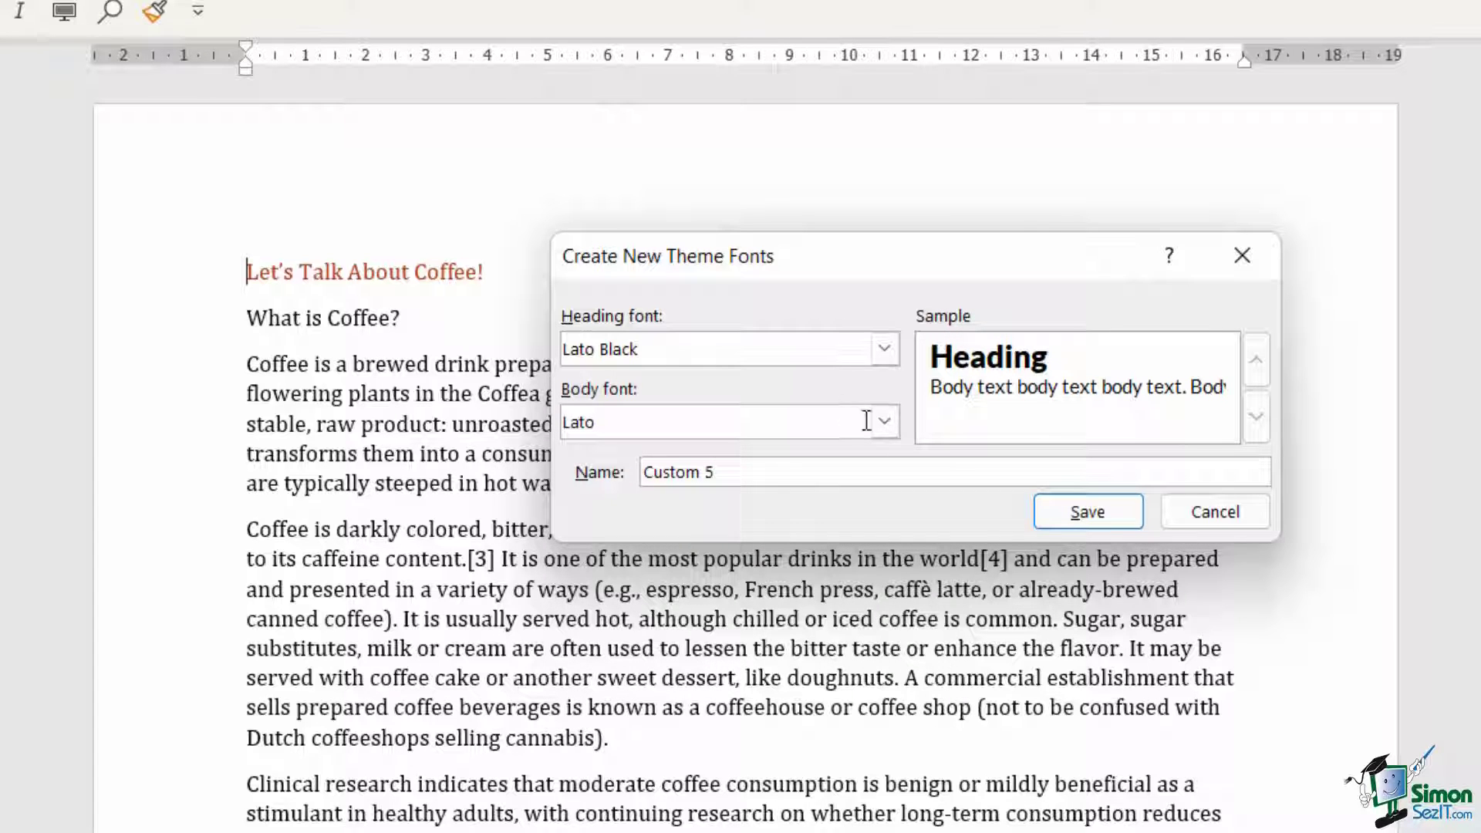
{"action": "left_click_drag", "start_coordinate": [733, 468], "coordinate": [580, 477]}
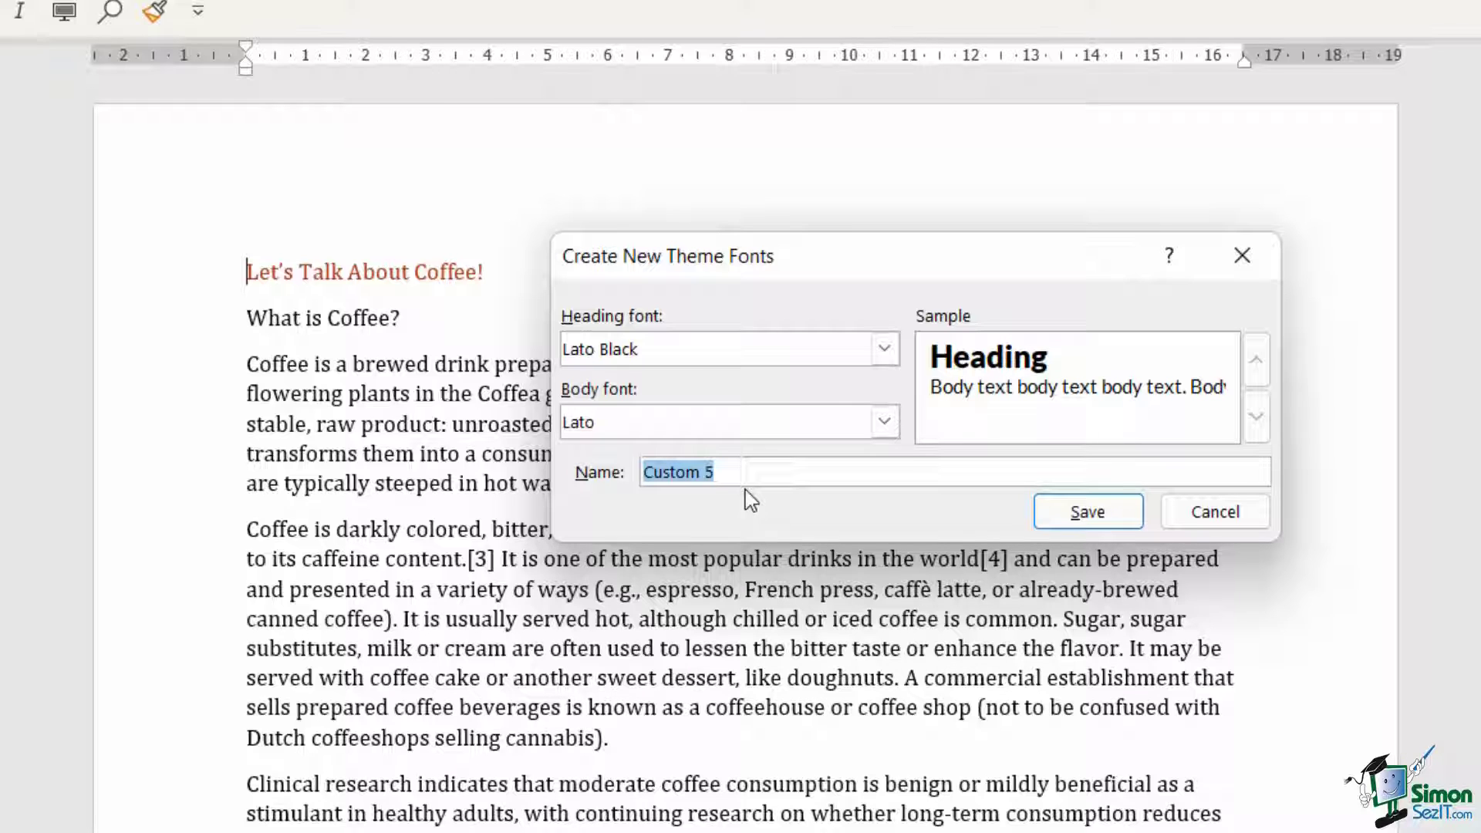
{"action": "type", "text": "Lato Font"}
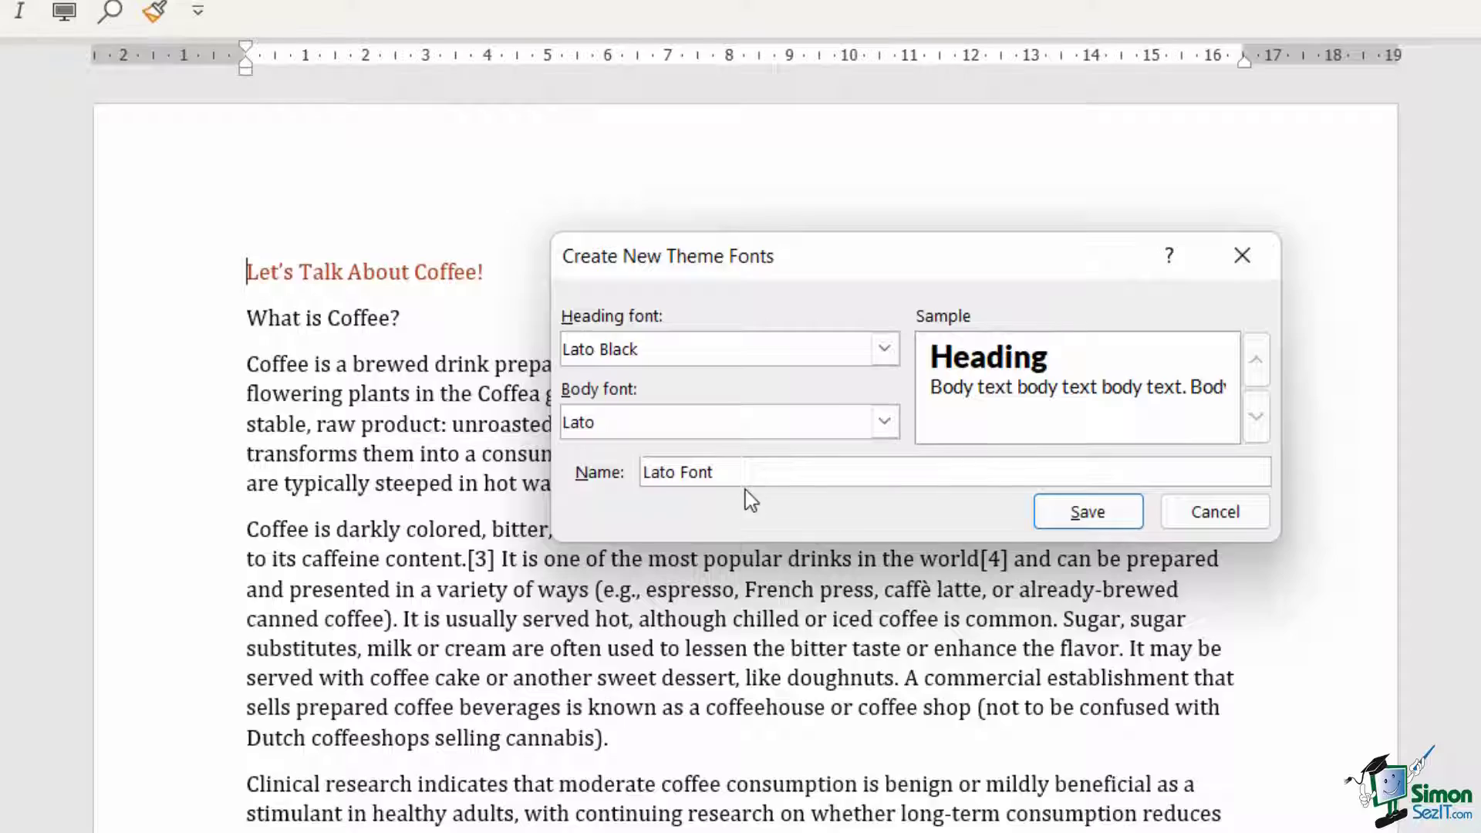
{"action": "left_click", "coordinate": [1088, 511]}
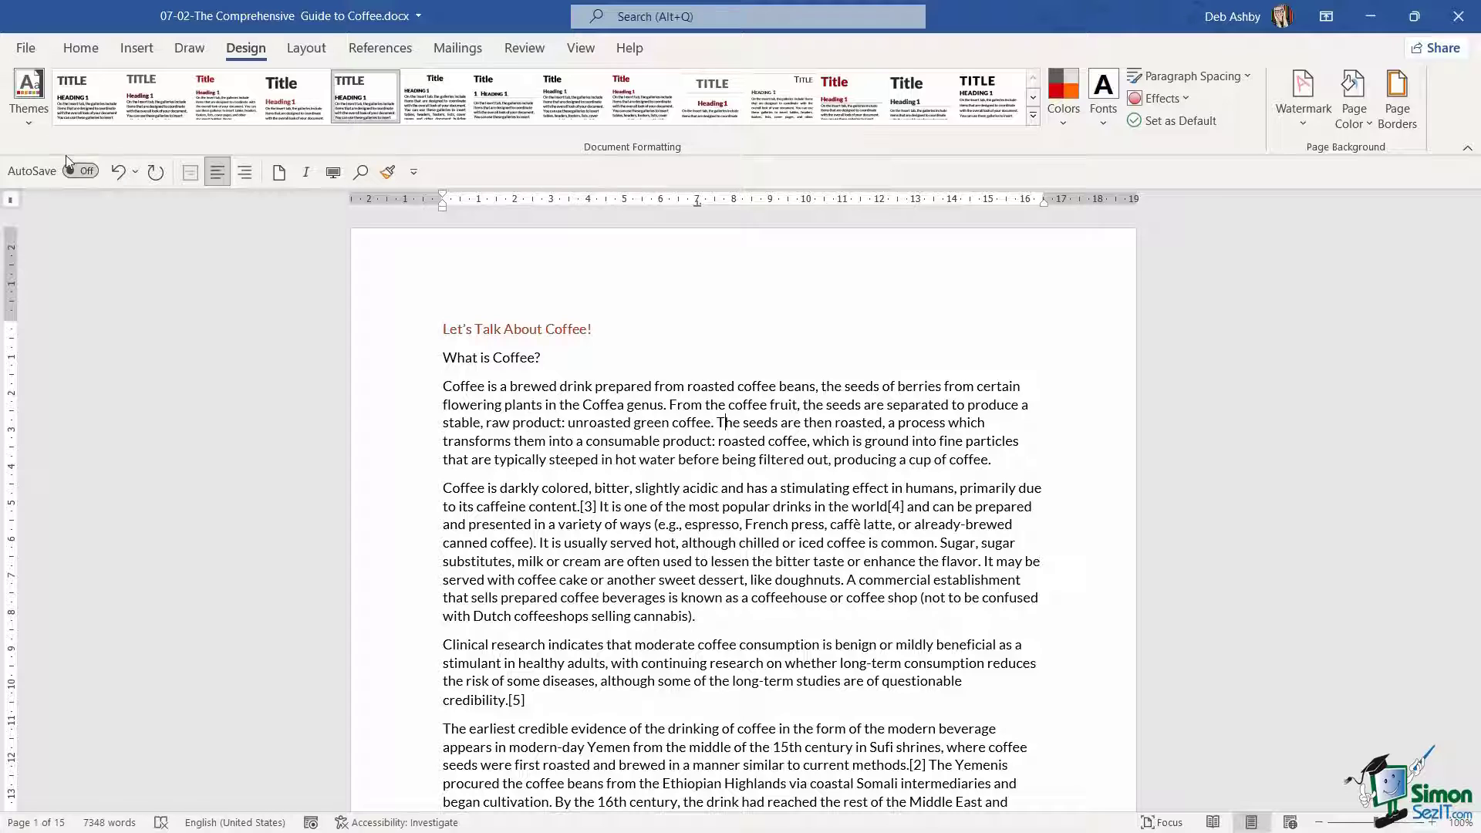
- Save the current theme as 'Debs Lato Theme' and apply it from the Custom themes gallery
{"action": "left_click", "coordinate": [26, 117]}
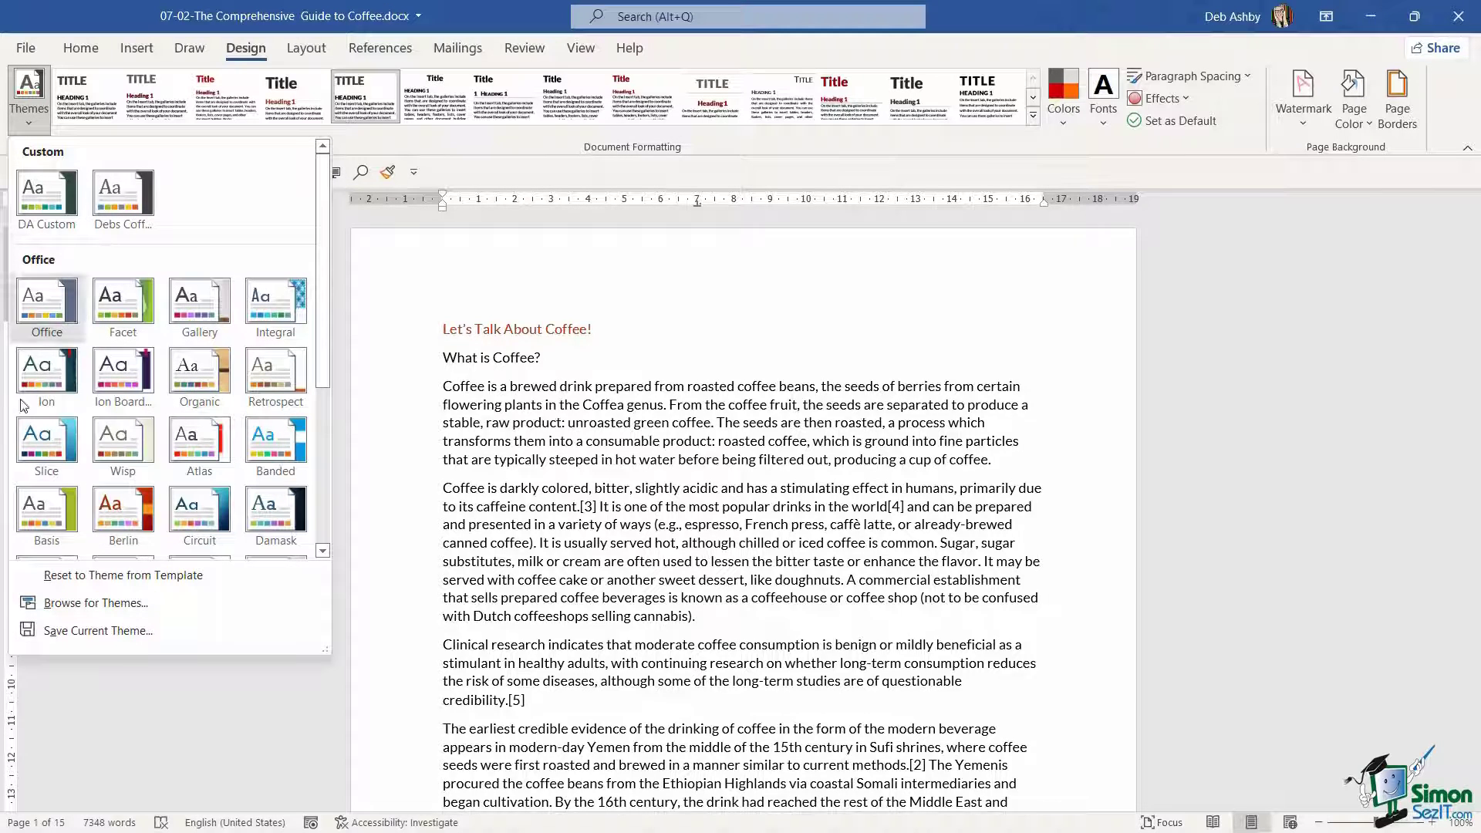
{"action": "left_click", "coordinate": [117, 637]}
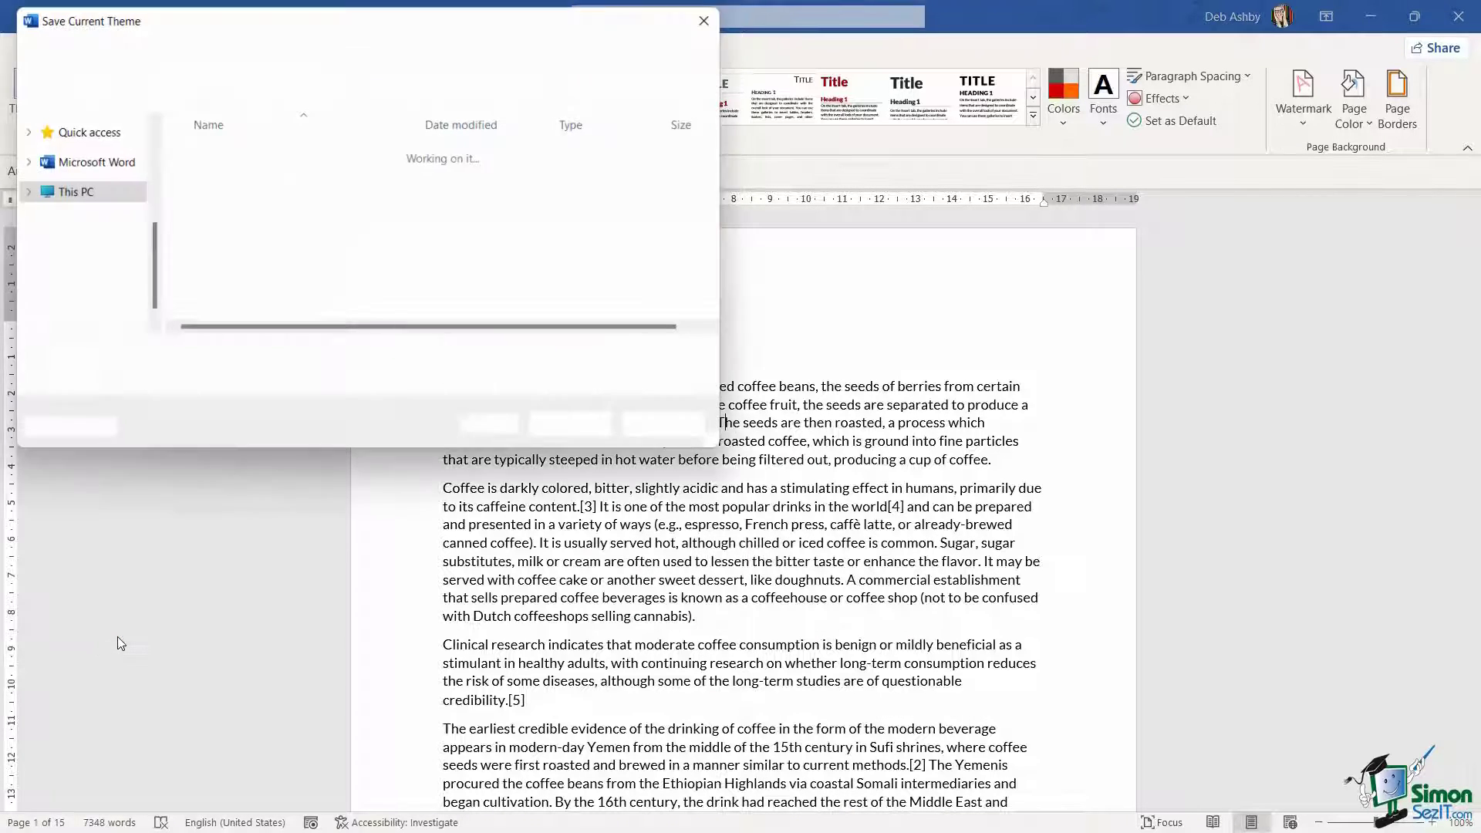
{"action": "type", "text": "Debs Lato Theme"}
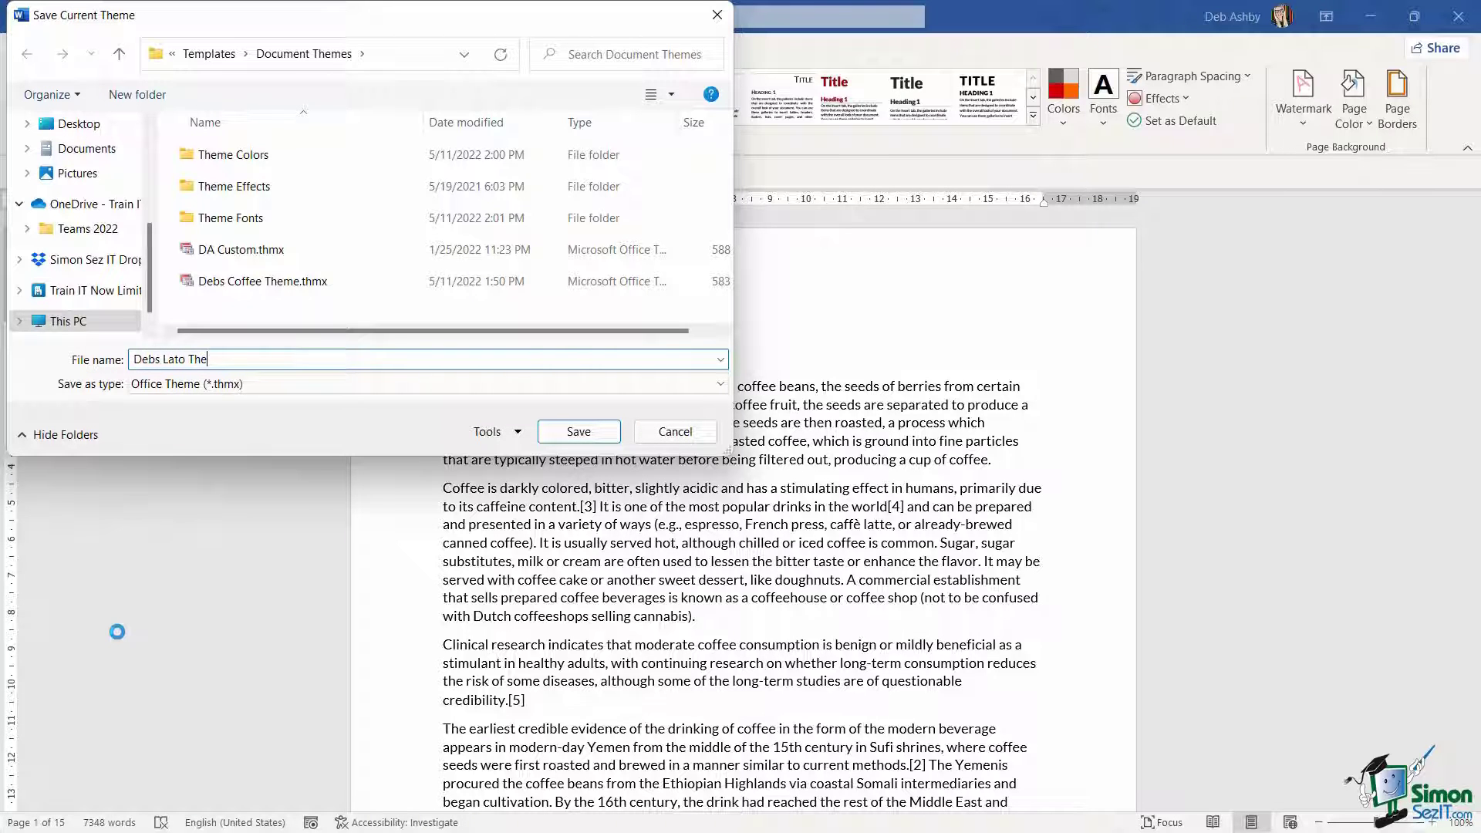
{"action": "left_click", "coordinate": [580, 432]}
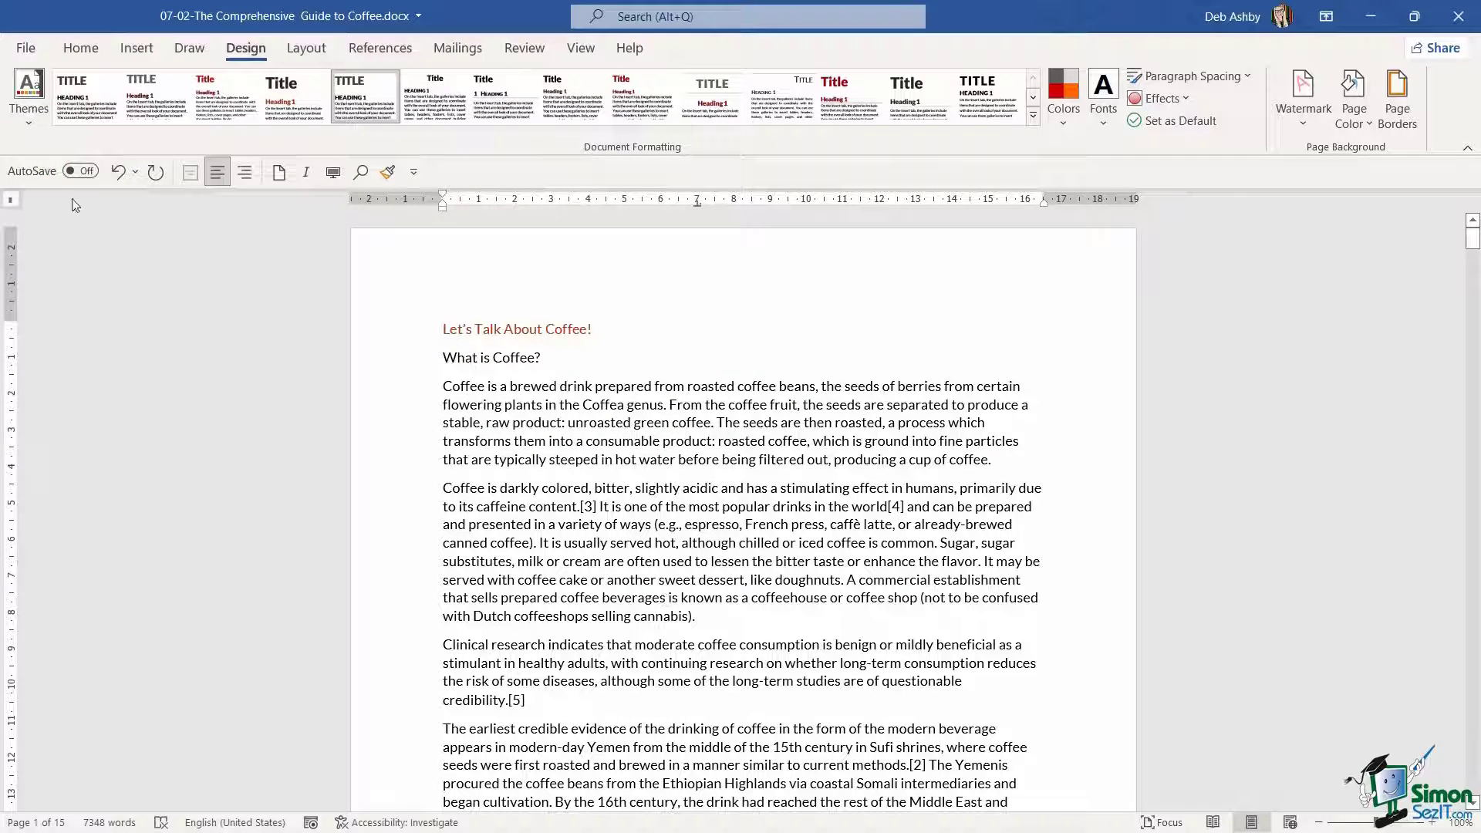
{"action": "left_click", "coordinate": [27, 117]}
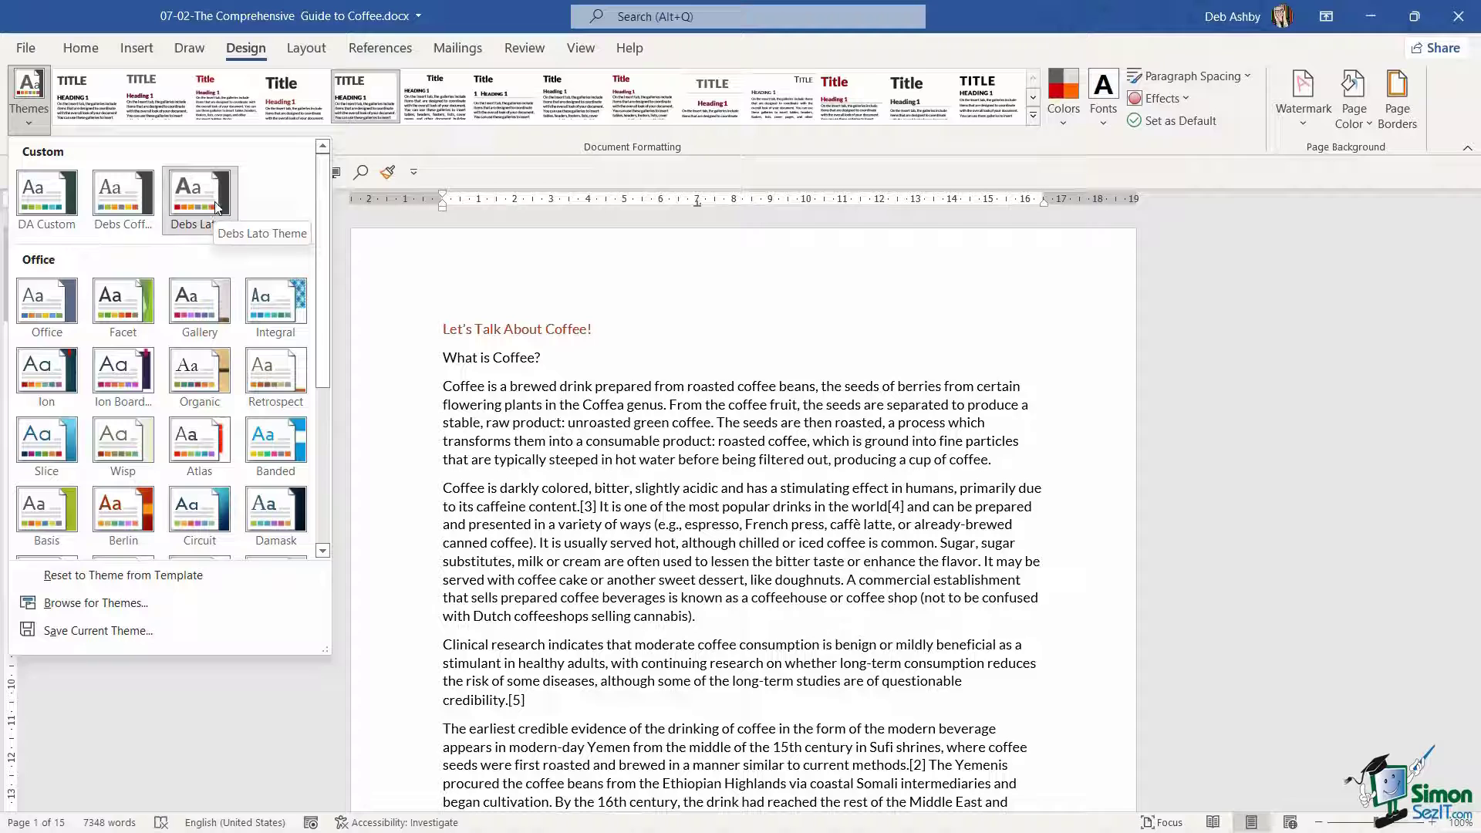
{"action": "left_click", "coordinate": [217, 206]}
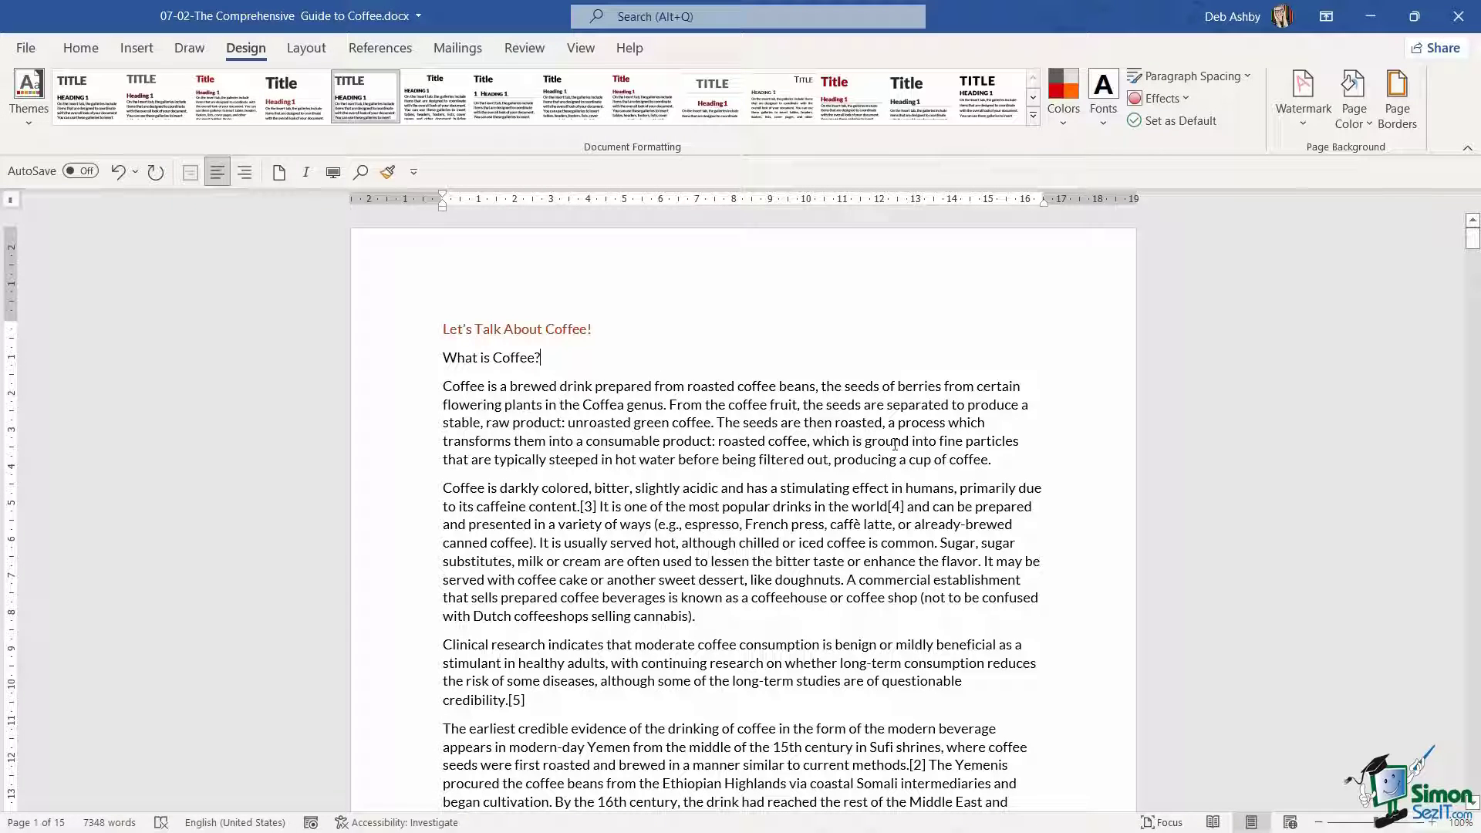
{"action": "key", "text": "ctrl+n"}
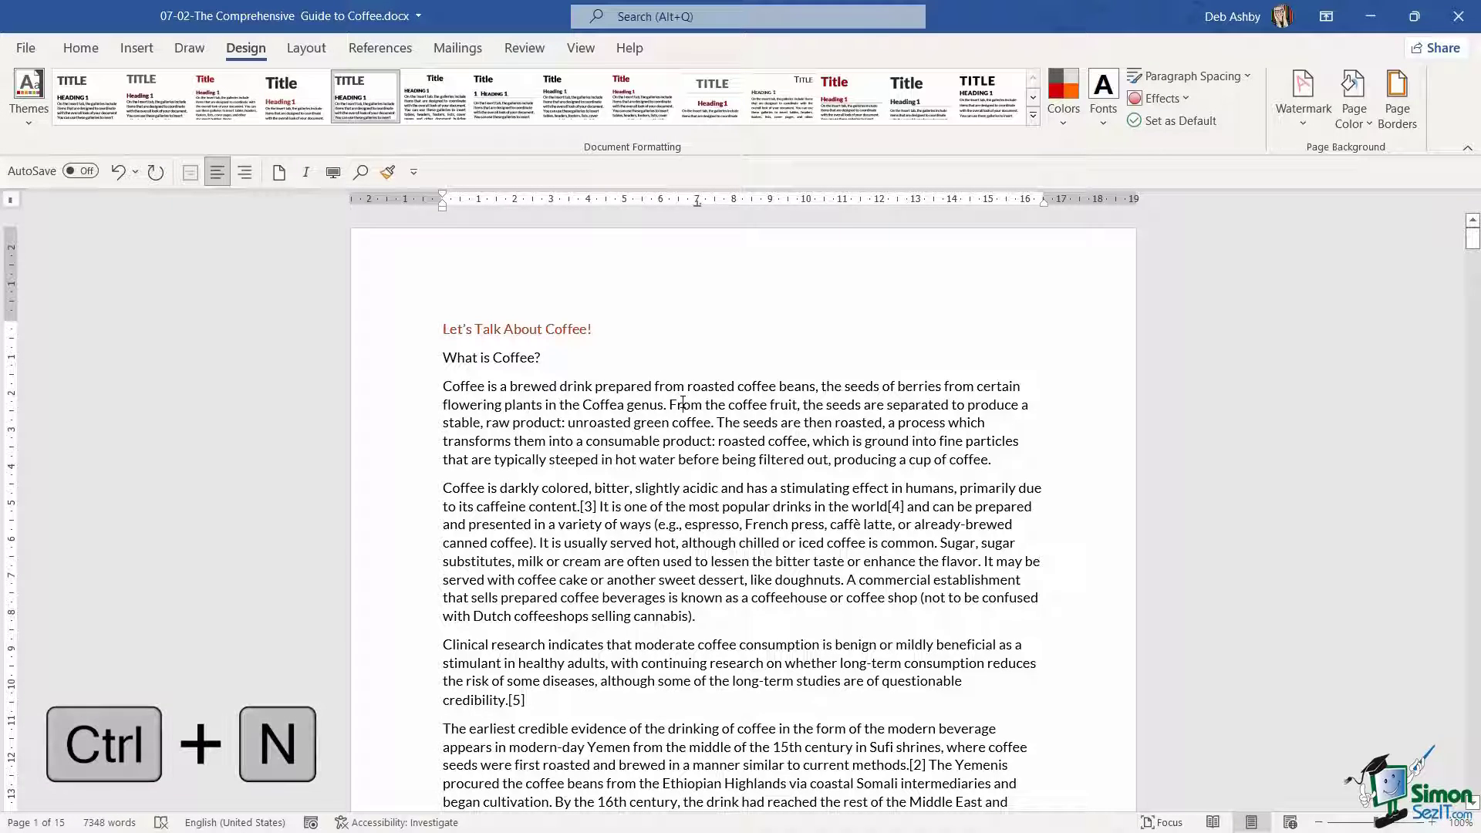
{"action": "type", "text": "H"}
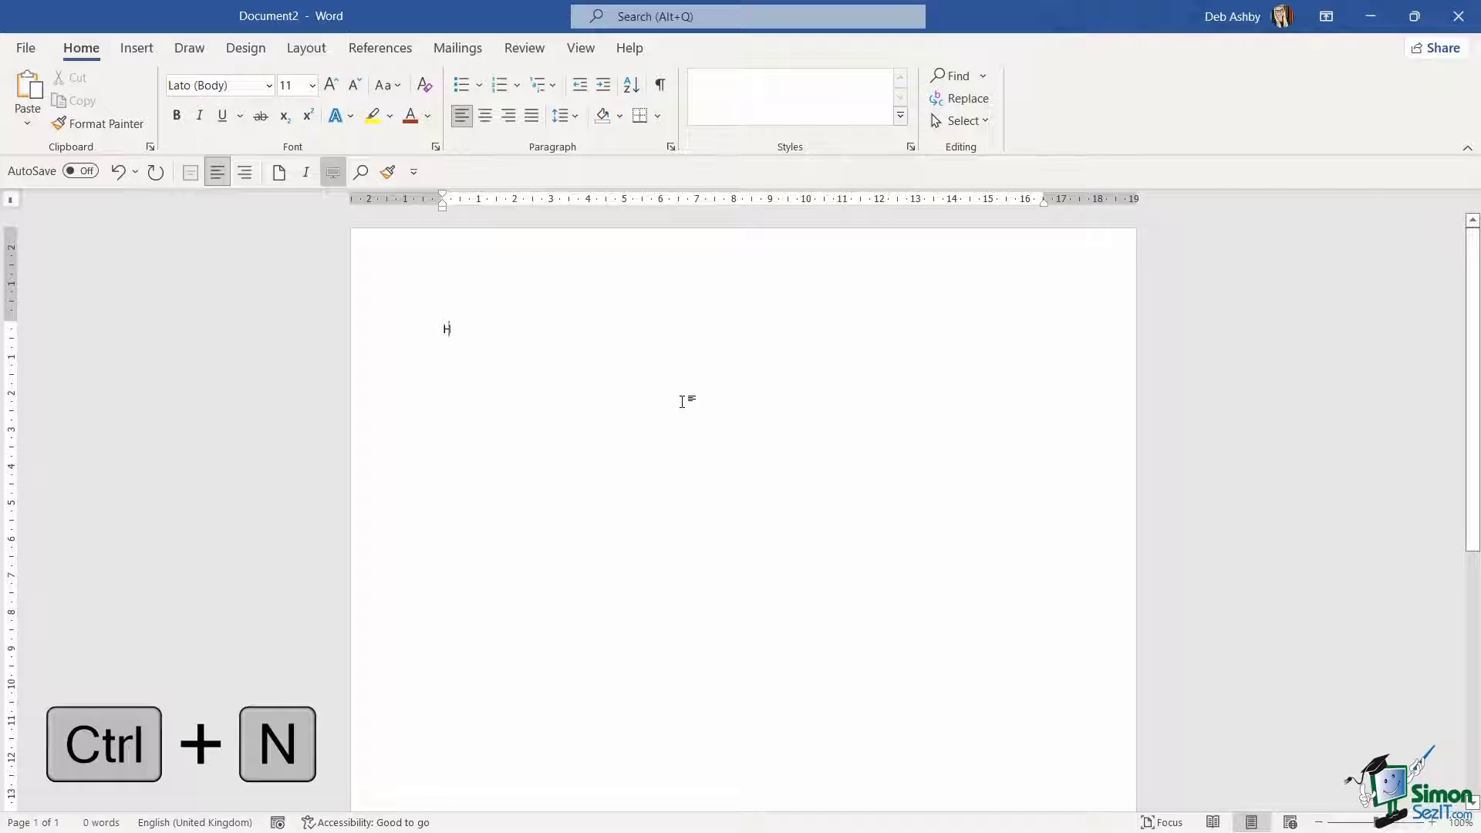
{"action": "type", "text": "ello World!"}
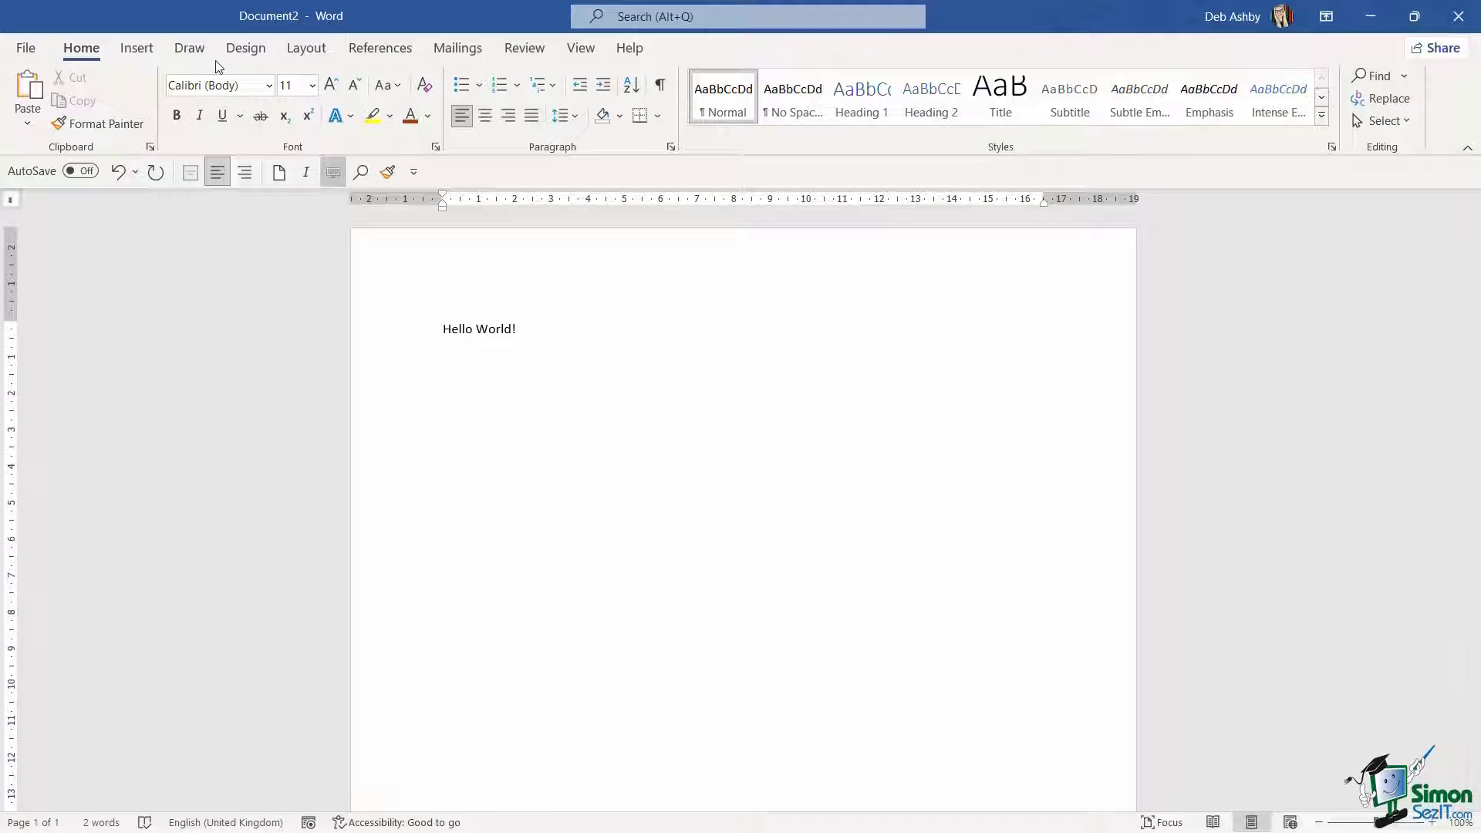
{"action": "left_click", "coordinate": [257, 54]}
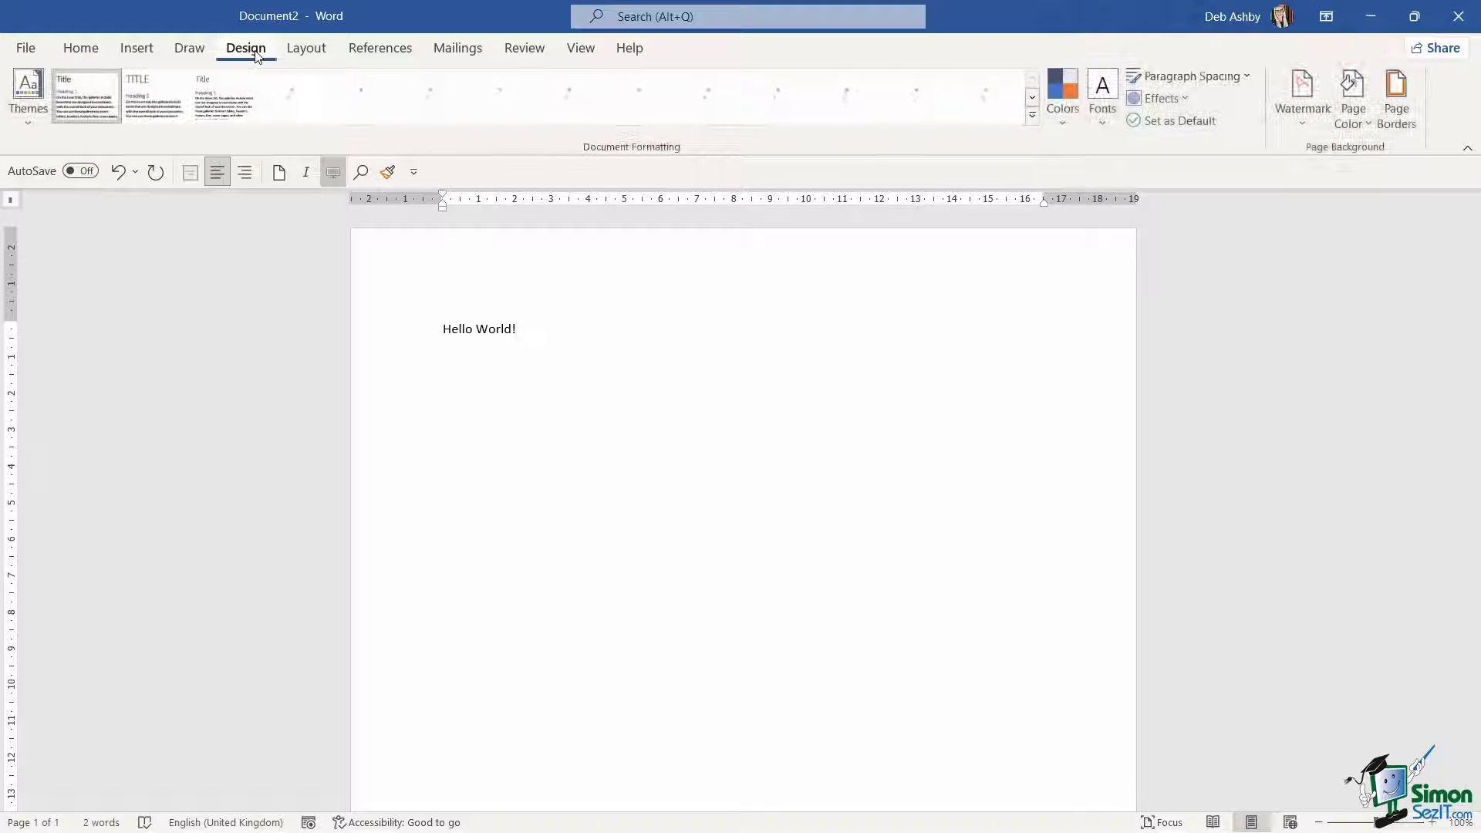
{"action": "left_click", "coordinate": [38, 115]}
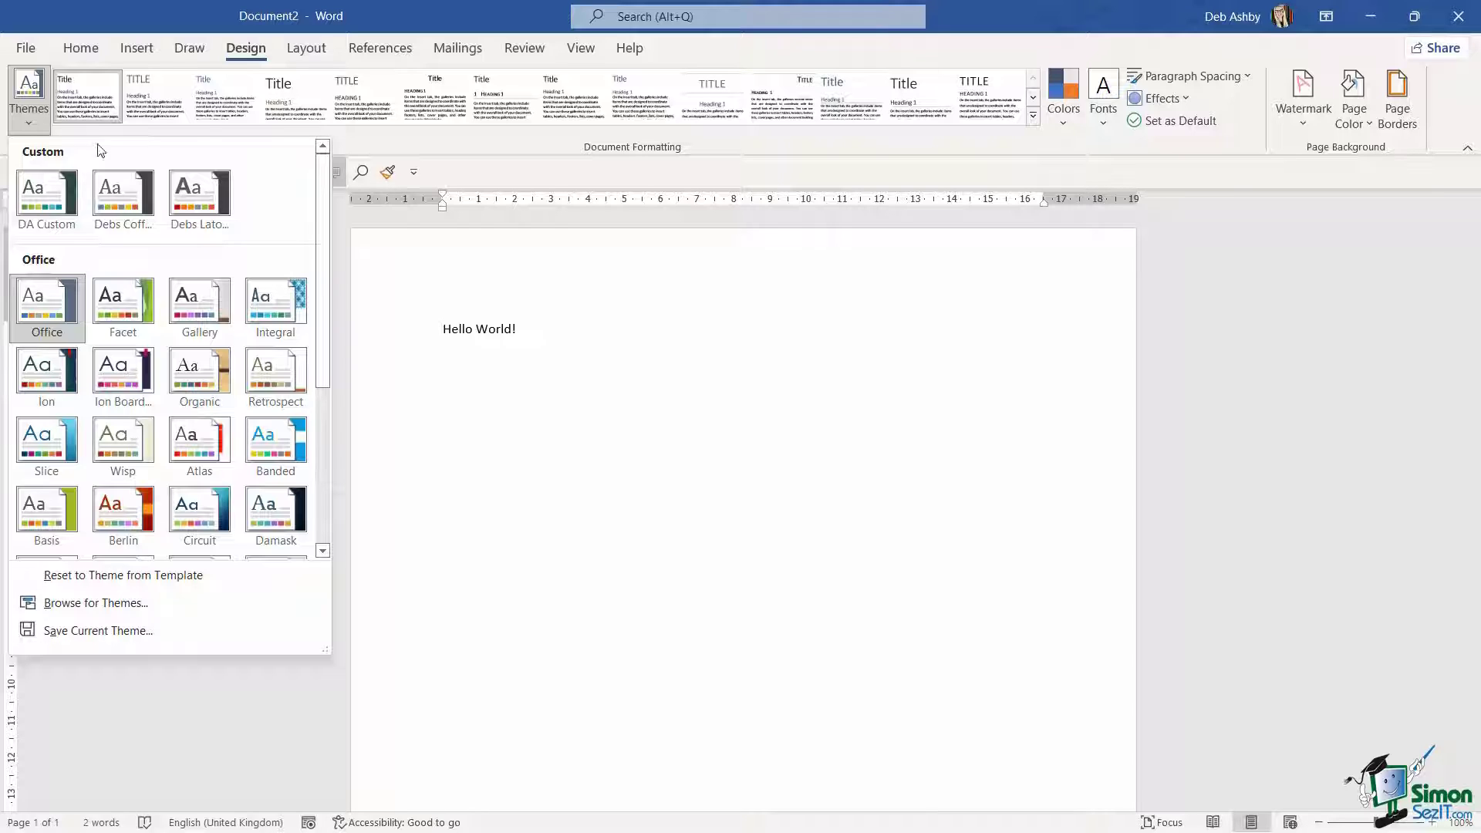
{"action": "left_click", "coordinate": [531, 330]}
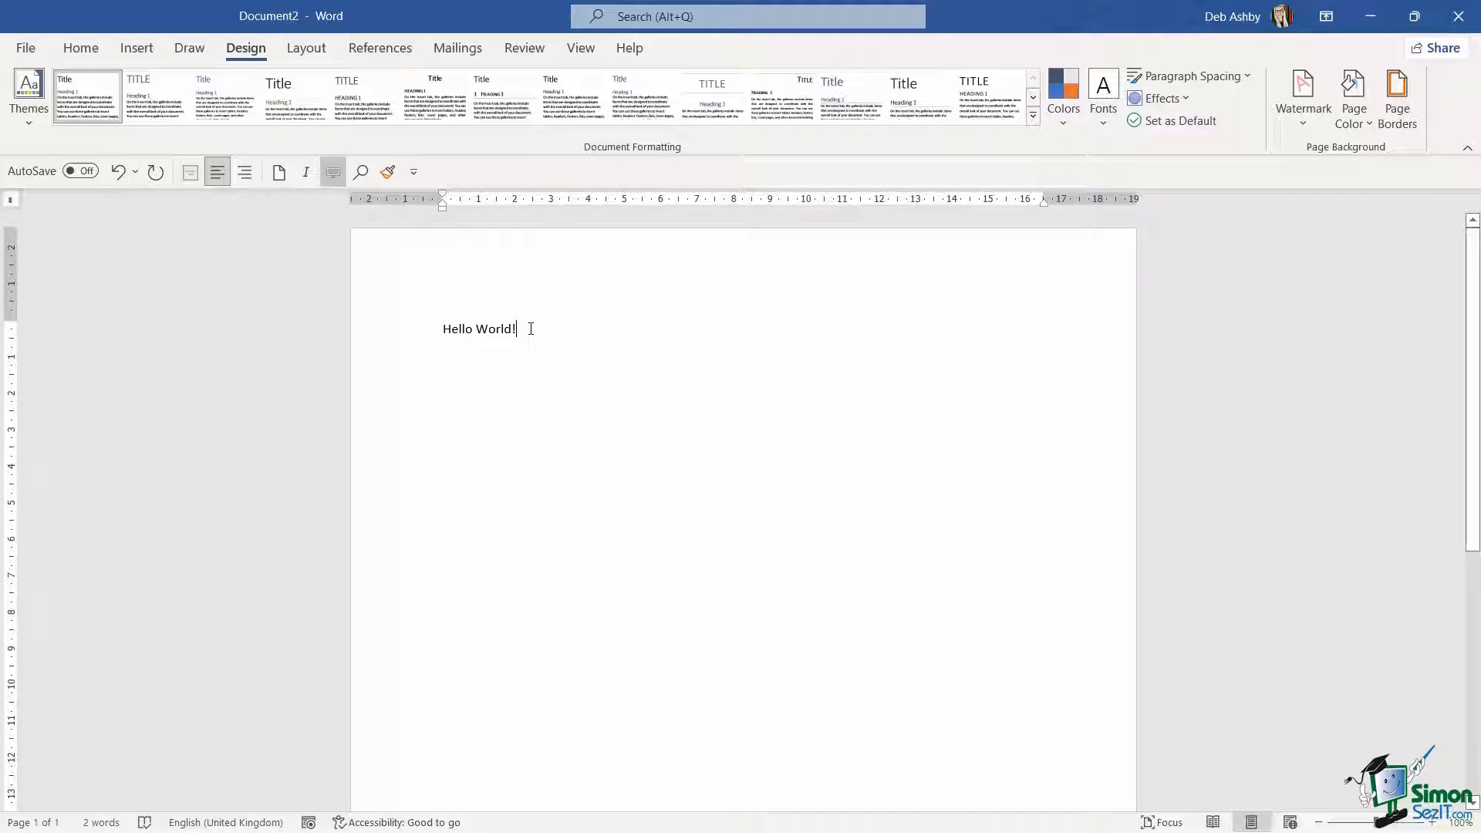
{"action": "key", "text": "ctrl+w"}
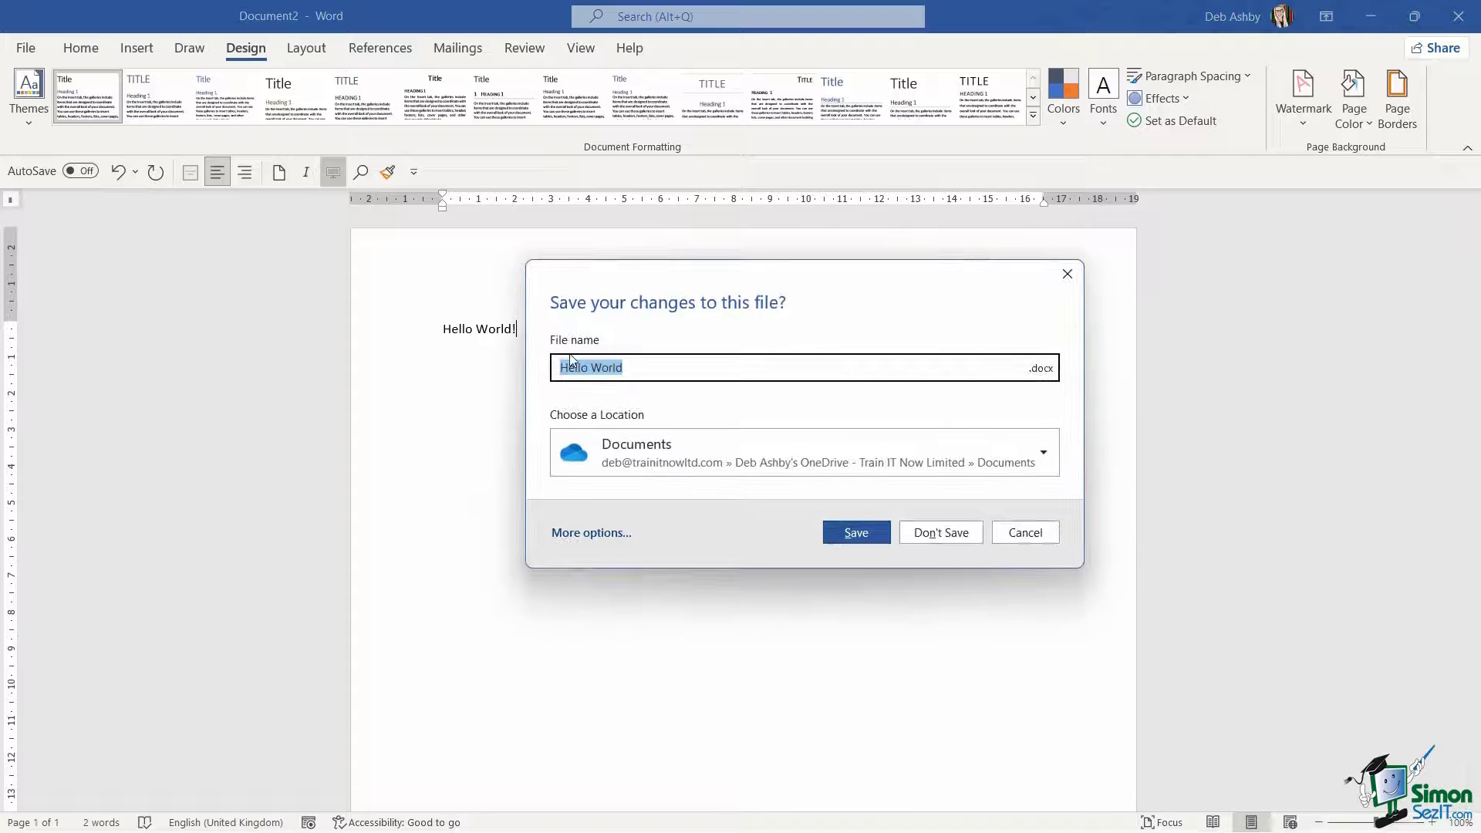
{"action": "left_click", "coordinate": [955, 532]}
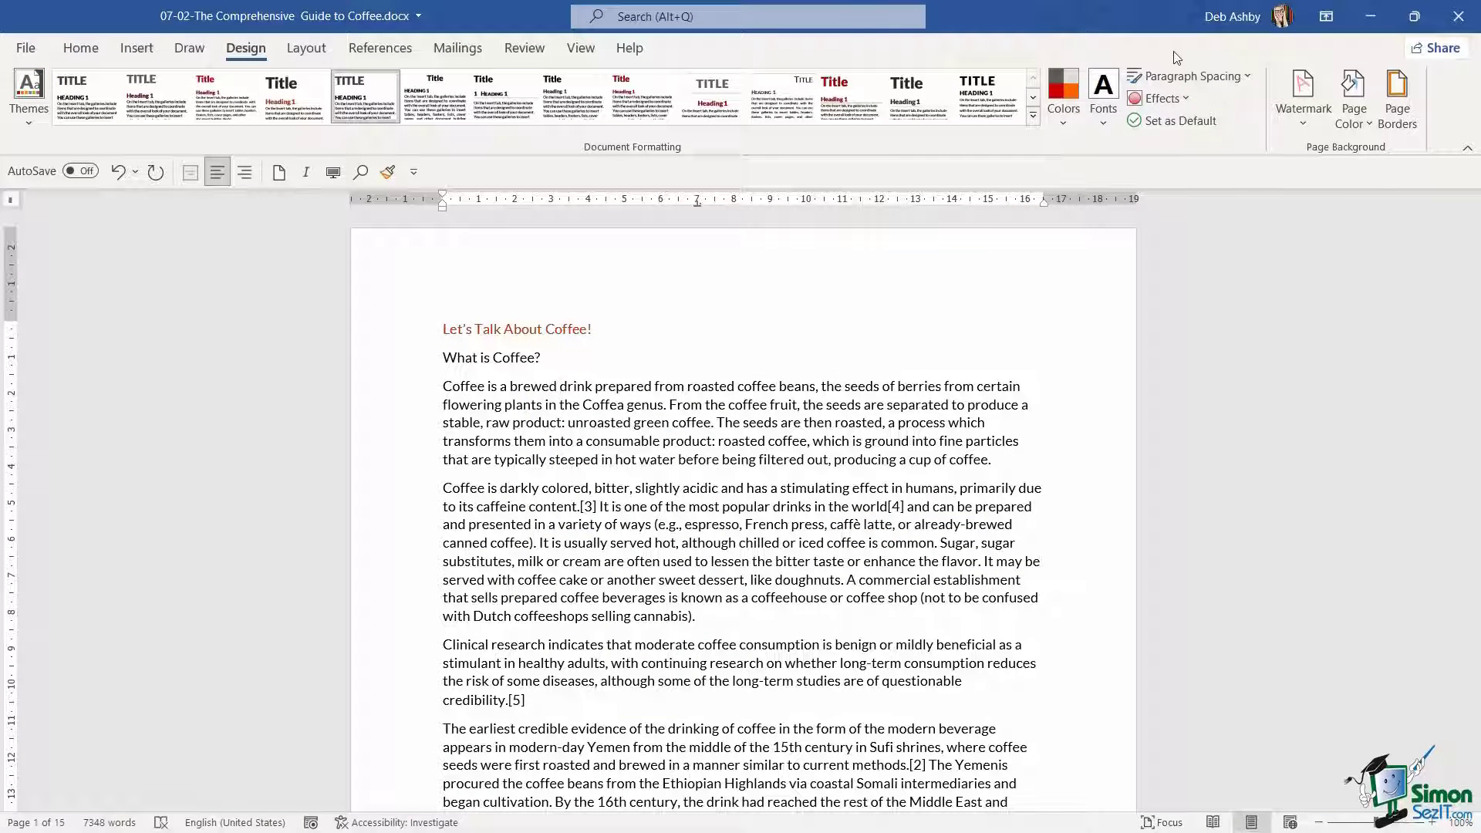
- Make the current style set and theme the default for new blank documents
{"action": "left_click", "coordinate": [1167, 121]}
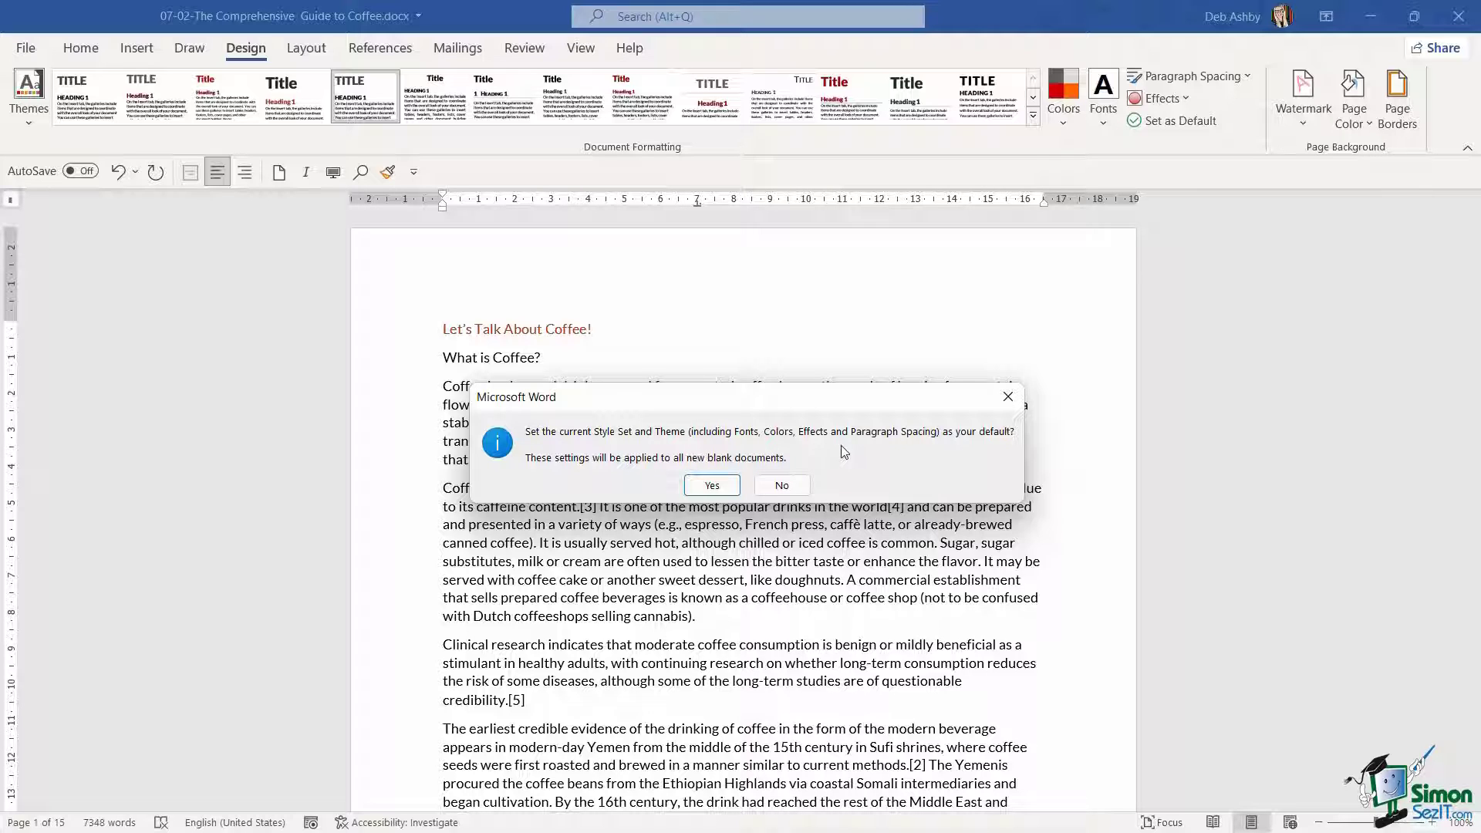
{"action": "left_click", "coordinate": [712, 486]}
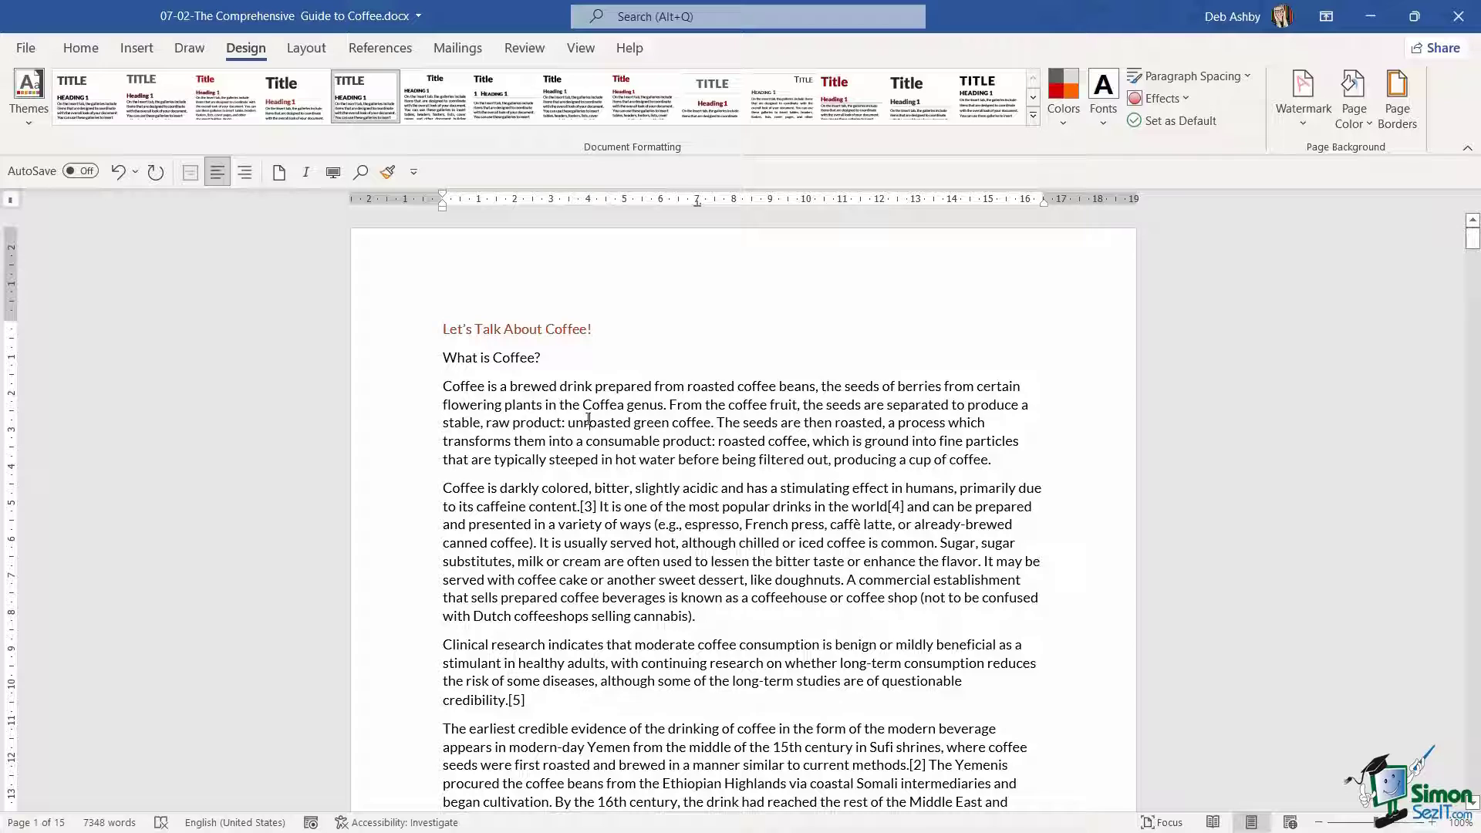
{"action": "key", "text": "ctrl+n"}
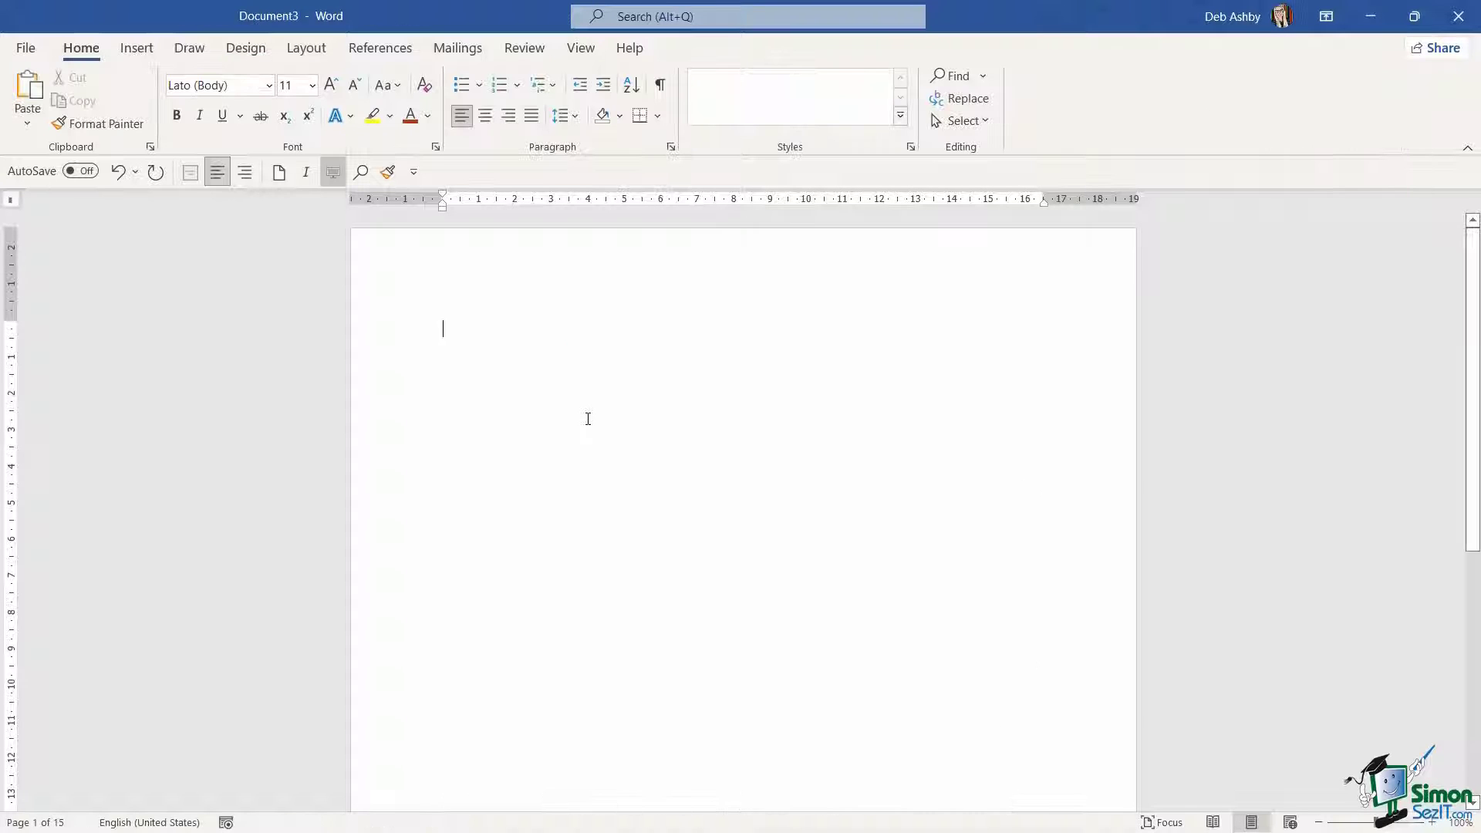
{"action": "type", "text": "Hello World"}
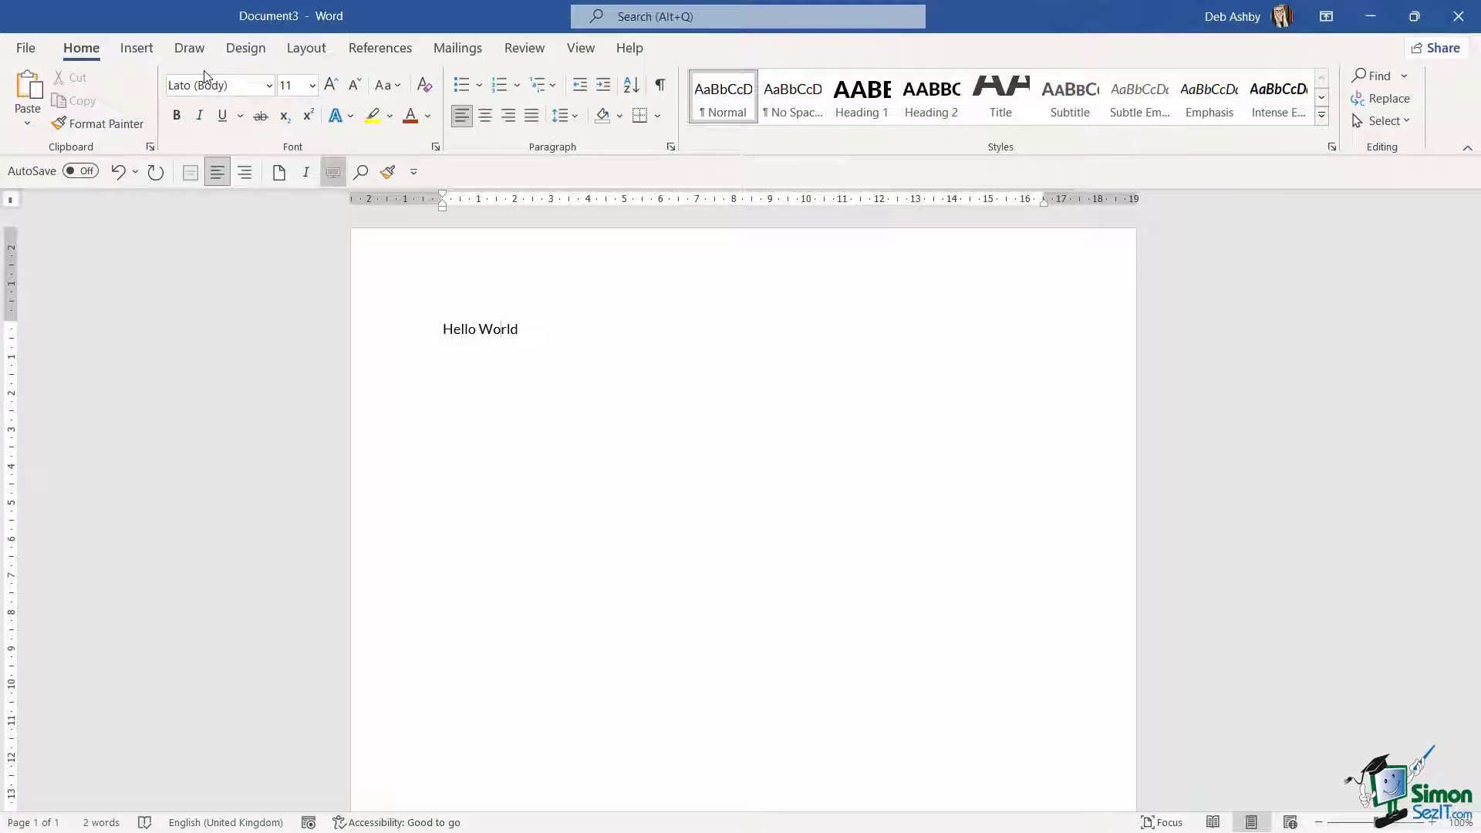
{"action": "left_click", "coordinate": [388, 337]}
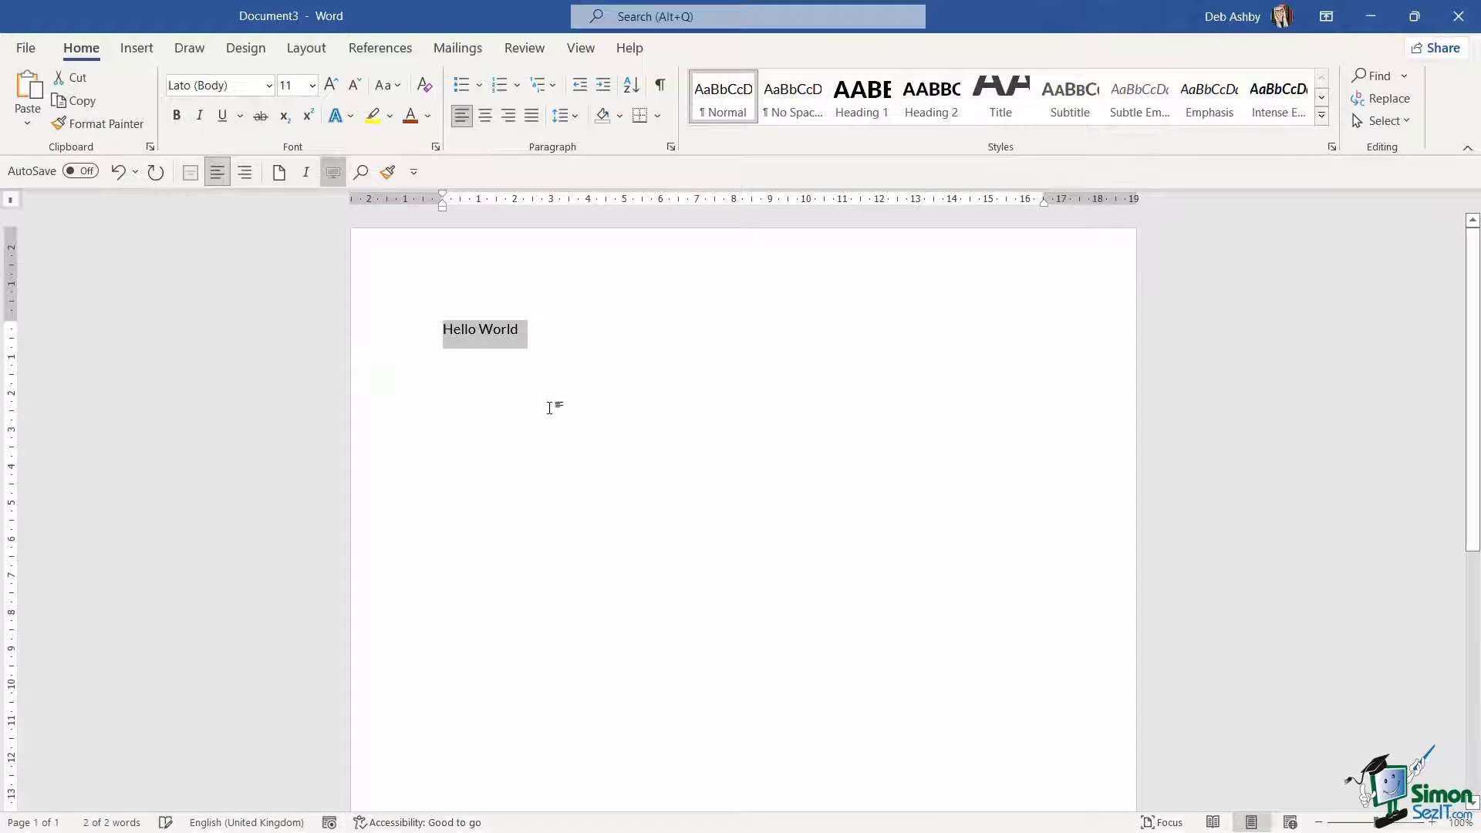
{"action": "left_click", "coordinate": [429, 117]}
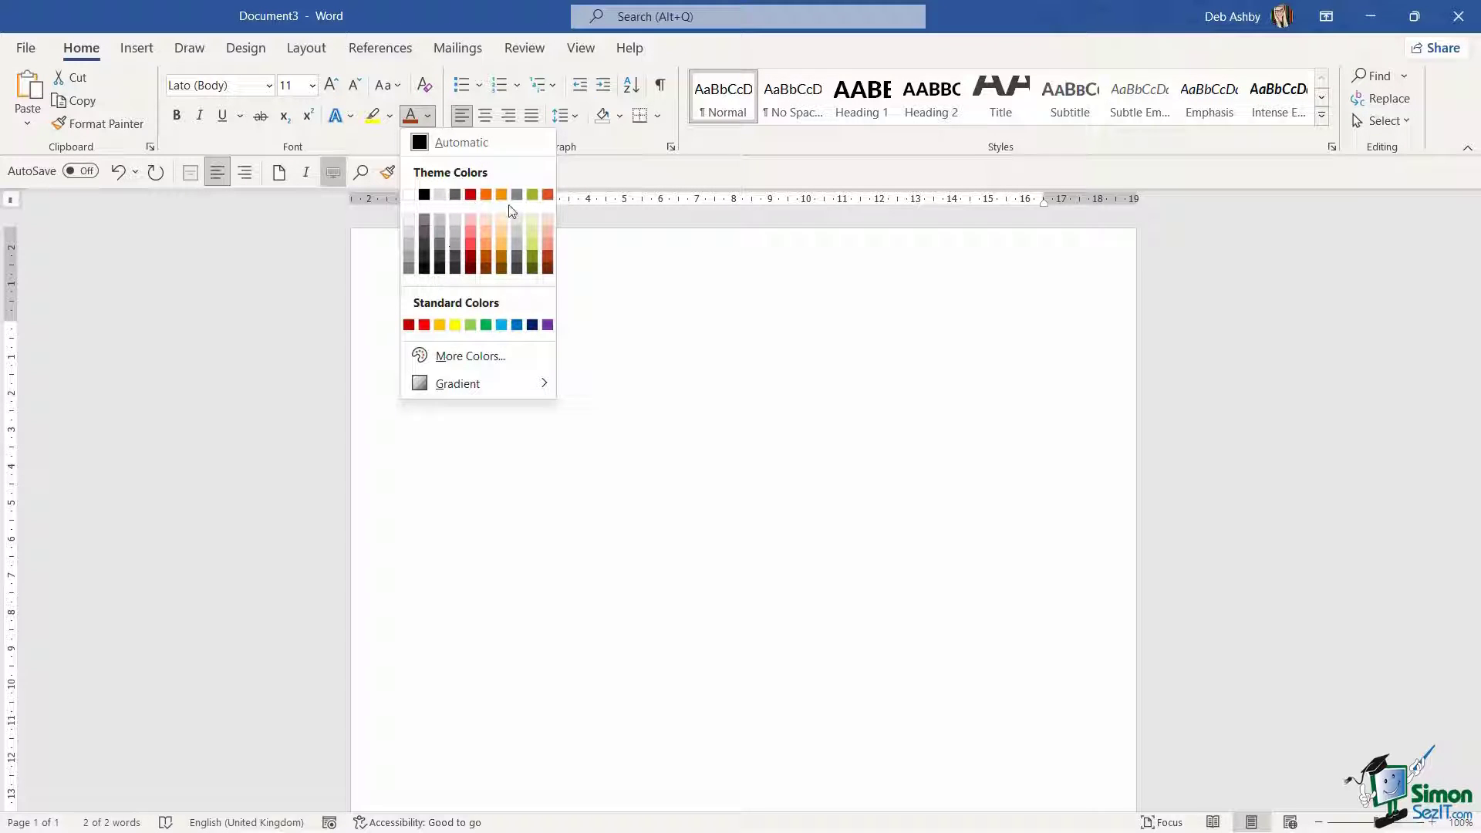
{"action": "left_click", "coordinate": [530, 261]}
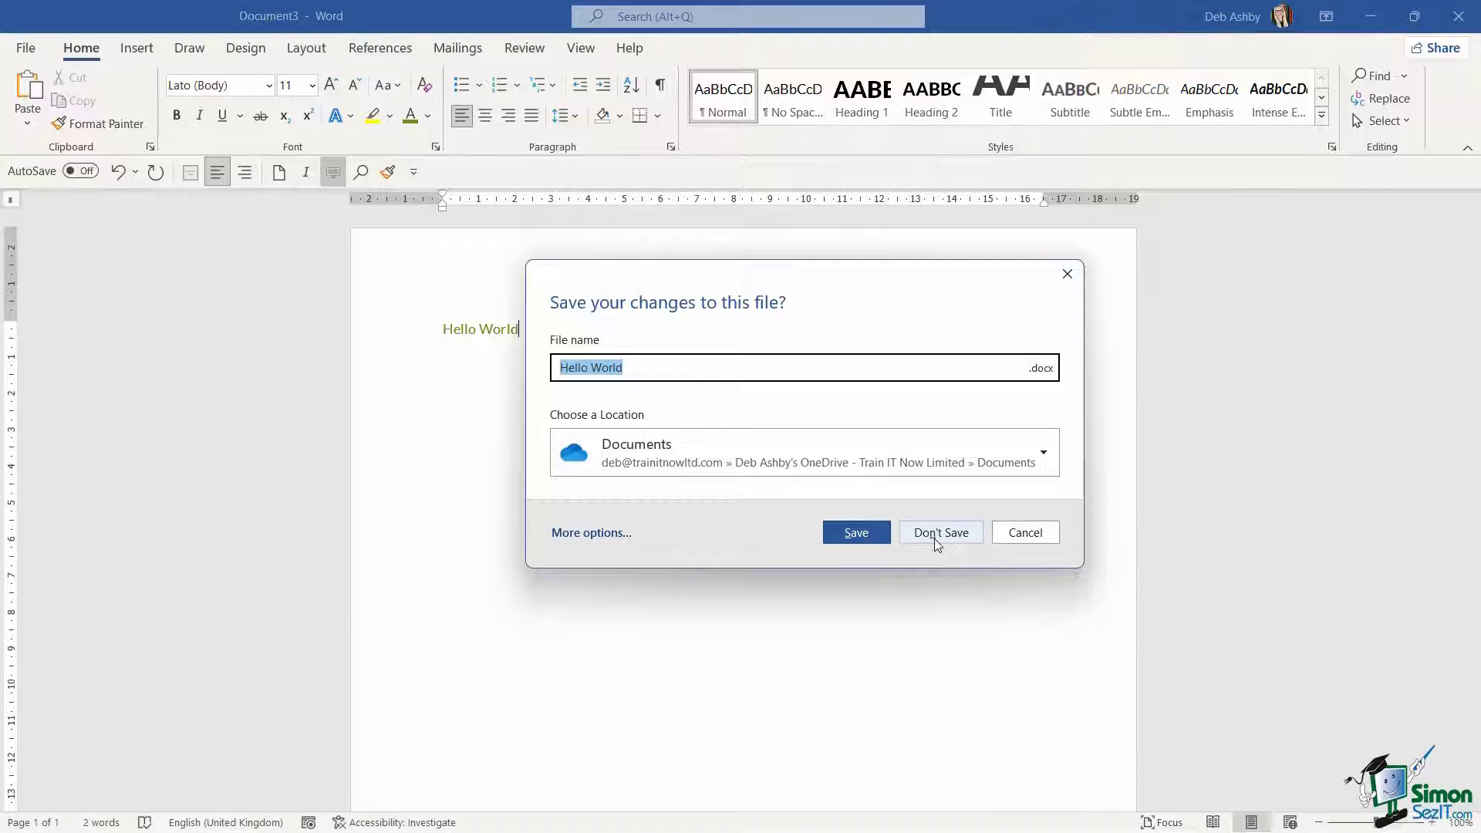
{"action": "left_click", "coordinate": [933, 532]}
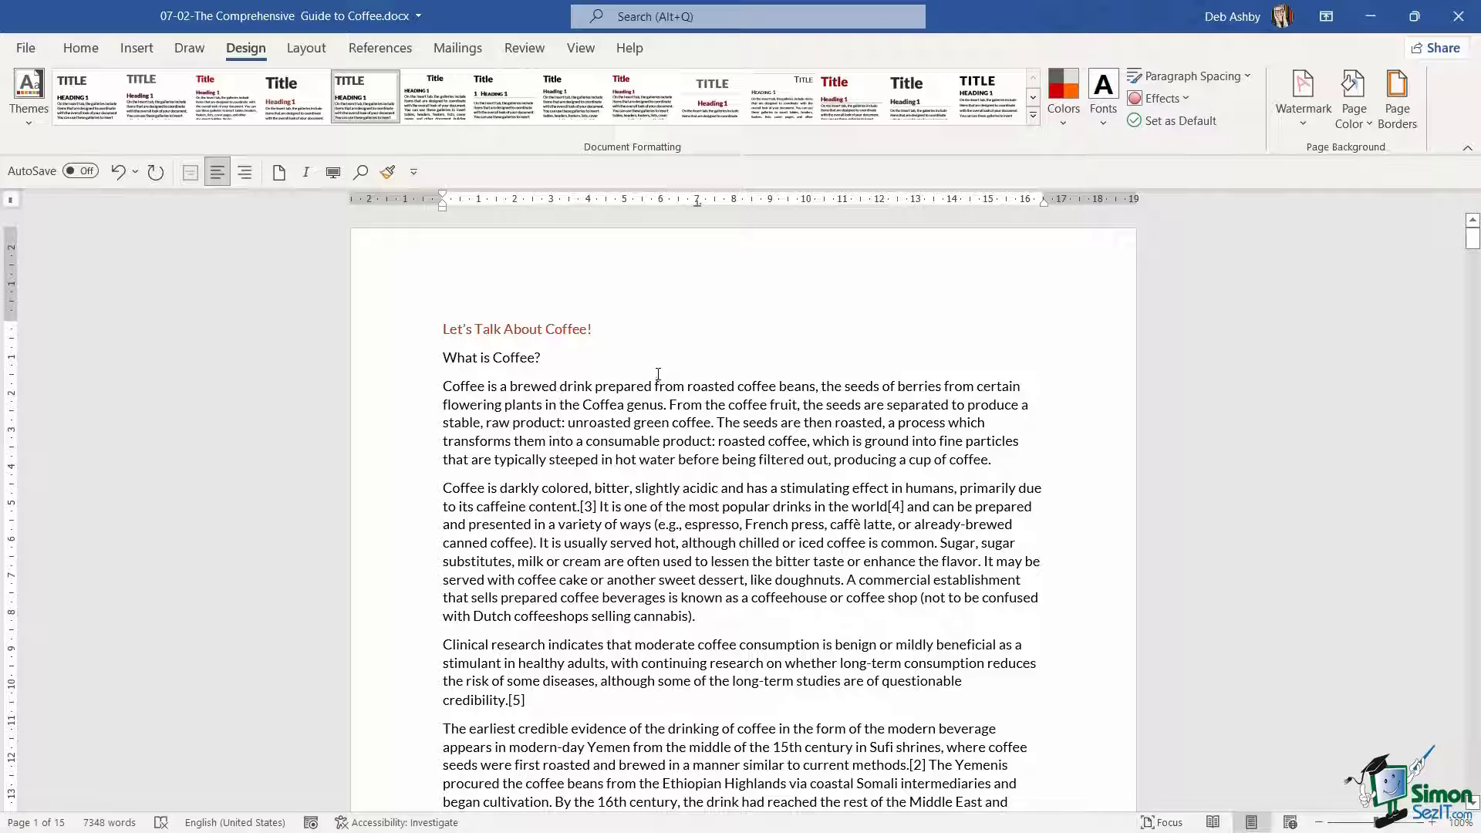